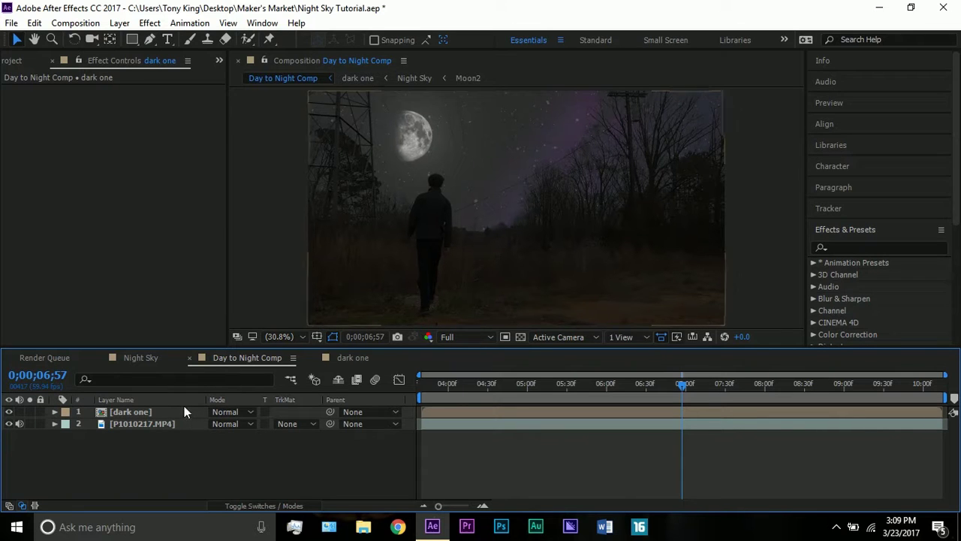
Solo the P1010217.MP4 footage layer in Day to Night Comp and collapse its Curves effect settings.
{"action": "left_click", "coordinate": [161, 429]}
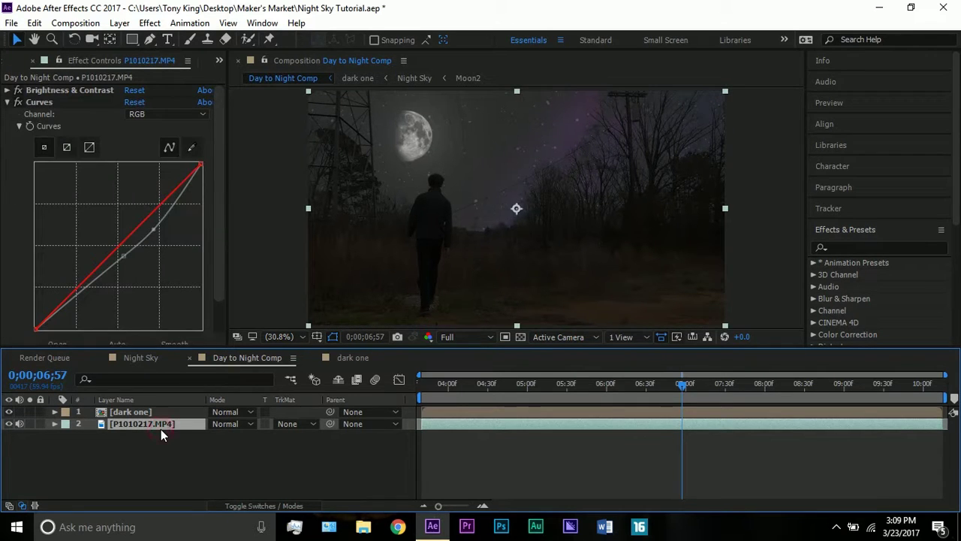
{"action": "left_click", "coordinate": [7, 101]}
{"action": "left_click", "coordinate": [30, 425]}
{"action": "left_click", "coordinate": [276, 264]}
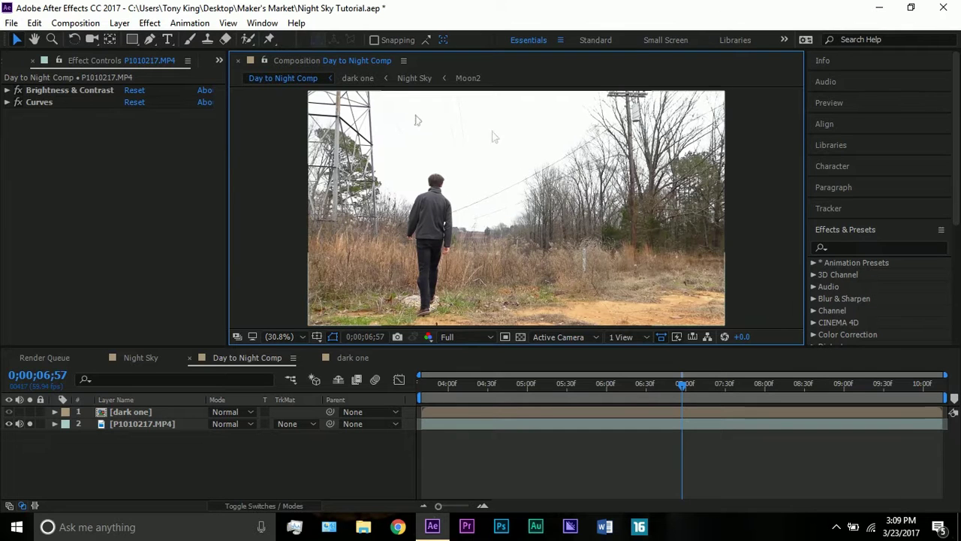
Switch Brightness & Contrast and Curves off and back on to compare the footage, then unsolo the layer.
{"action": "left_click", "coordinate": [18, 99]}
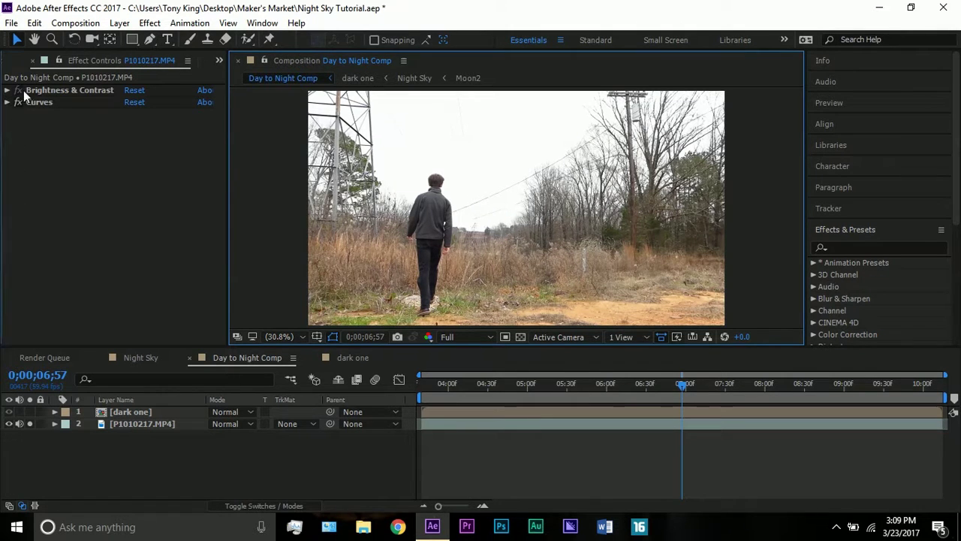
{"action": "left_click", "coordinate": [18, 90]}
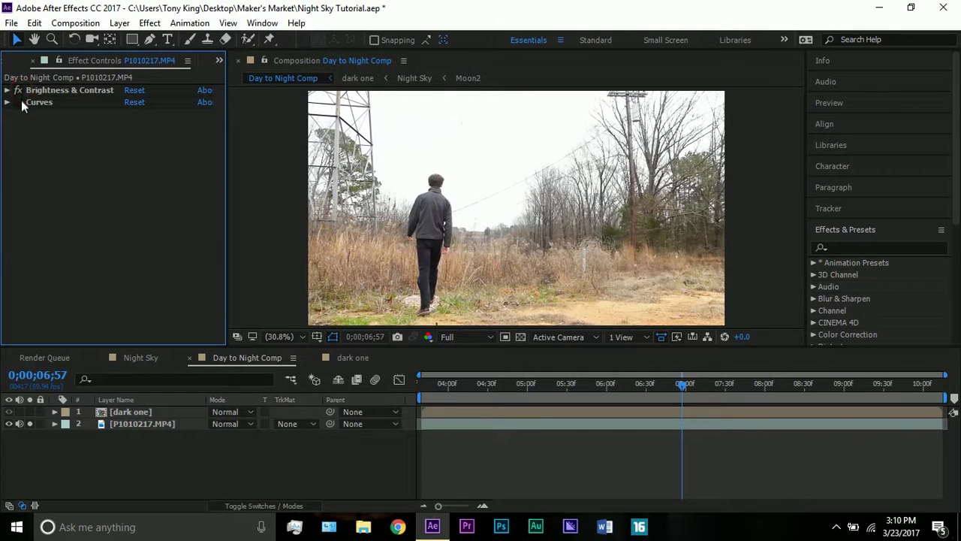
{"action": "left_click", "coordinate": [18, 102]}
{"action": "left_click", "coordinate": [18, 102]}
{"action": "left_click", "coordinate": [18, 102]}
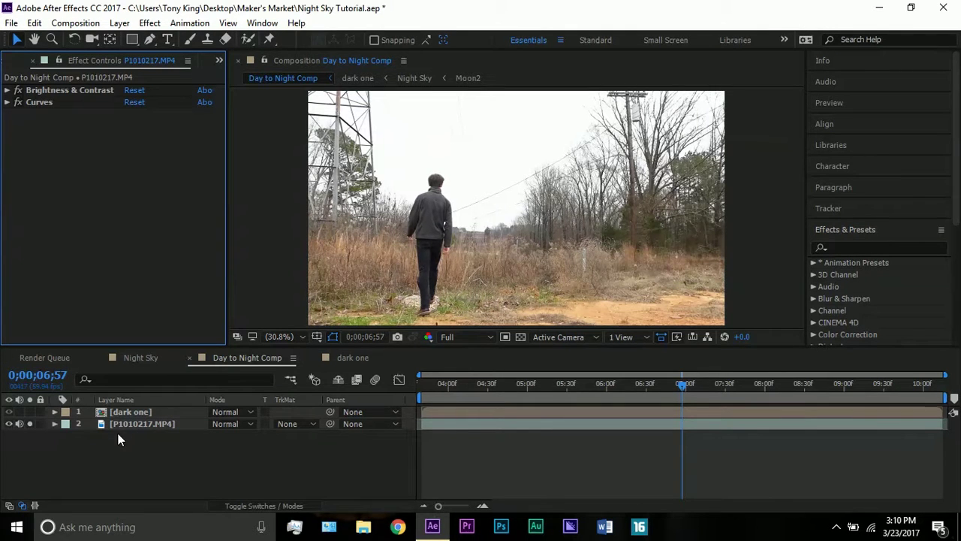
{"action": "left_click", "coordinate": [28, 424]}
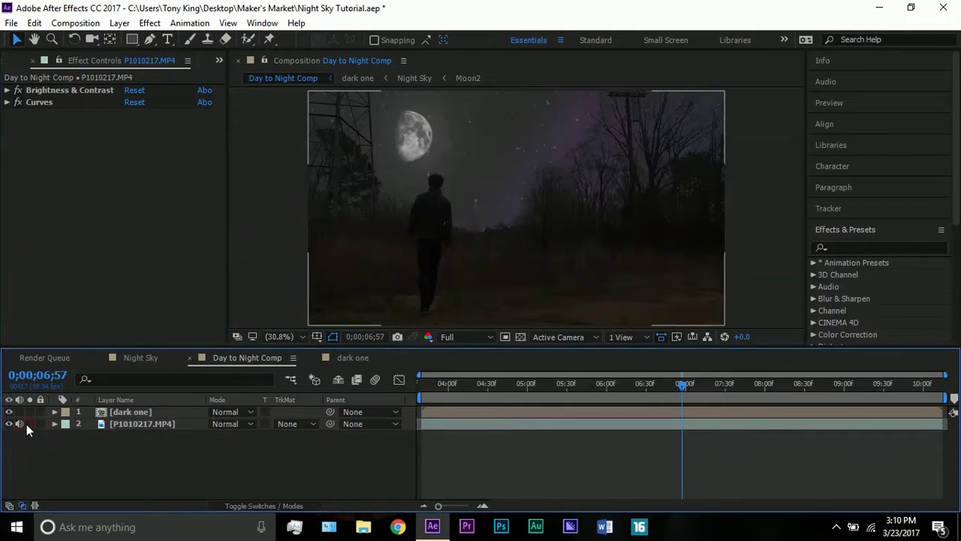
Open the dark one precomp and examine its P1010217.MP4 and Night Sky layers against the layers in Day to Night Comp.
{"action": "left_click", "coordinate": [126, 384]}
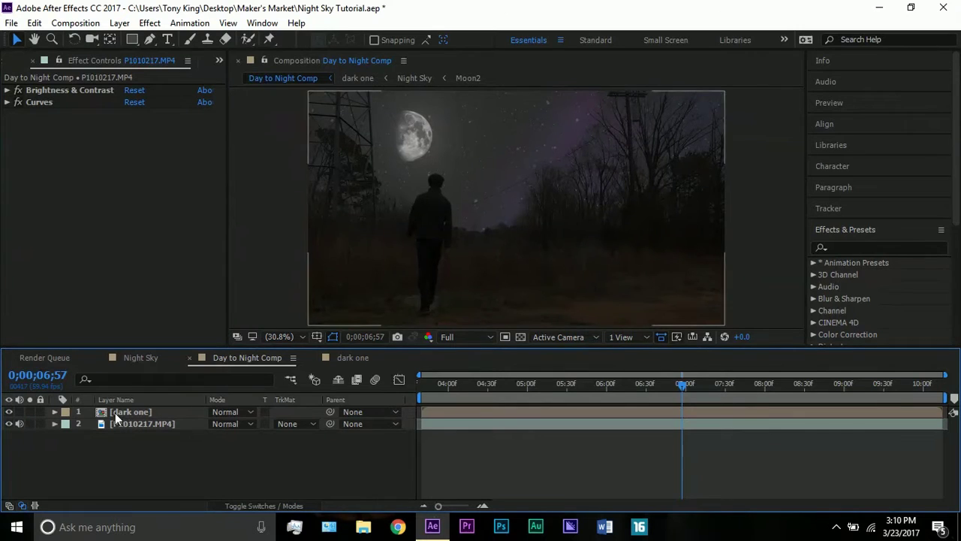
{"action": "left_click", "coordinate": [124, 411]}
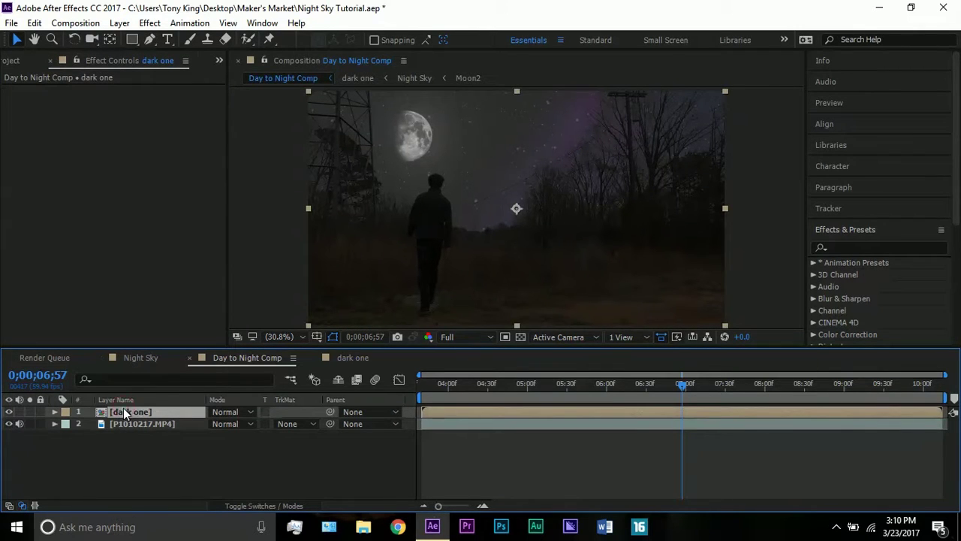
{"action": "double_click", "coordinate": [124, 412]}
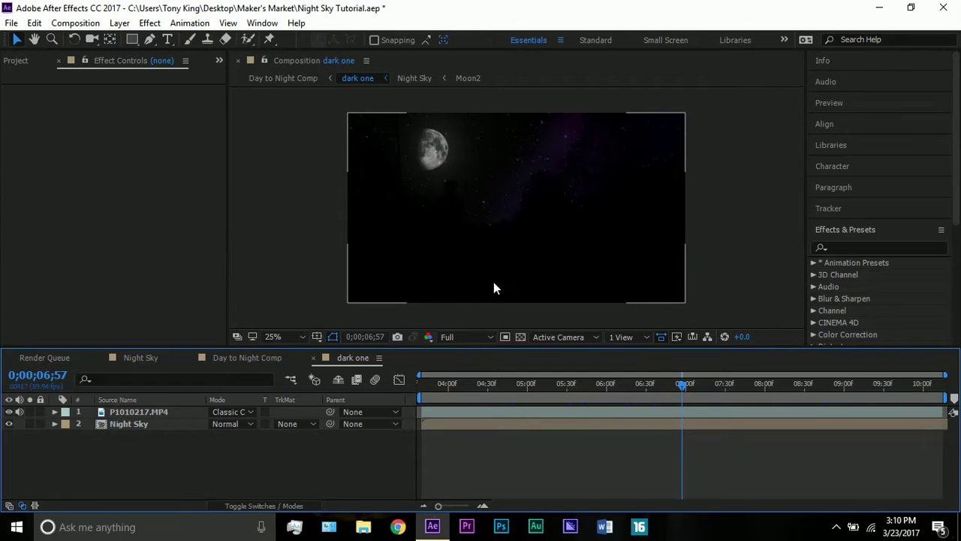
{"action": "left_click", "coordinate": [133, 412]}
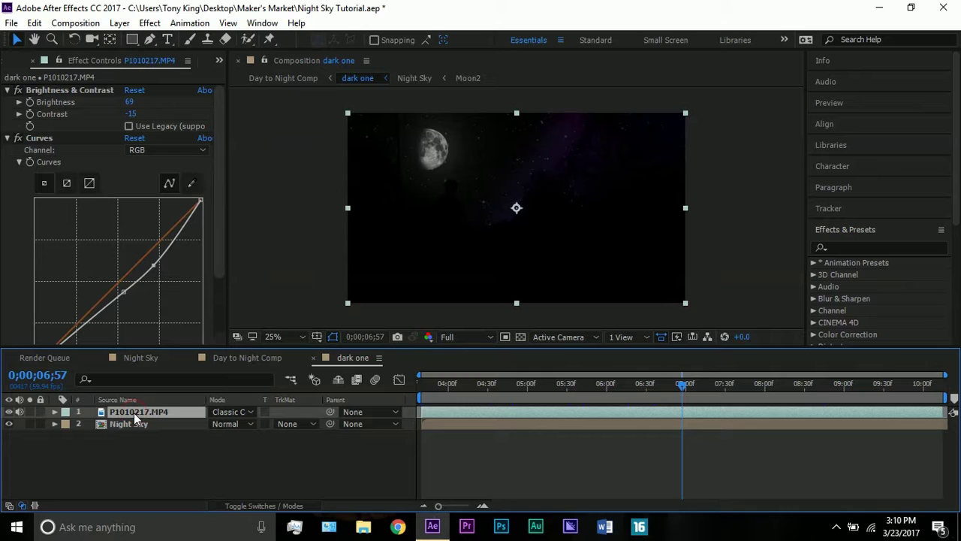
{"action": "left_click", "coordinate": [214, 359]}
{"action": "left_click", "coordinate": [148, 423]}
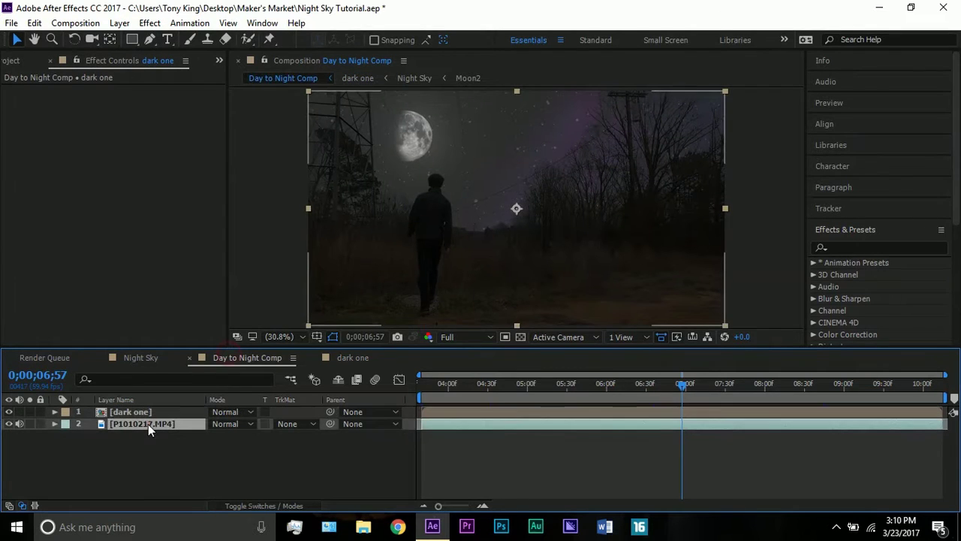
{"action": "left_click", "coordinate": [364, 360]}
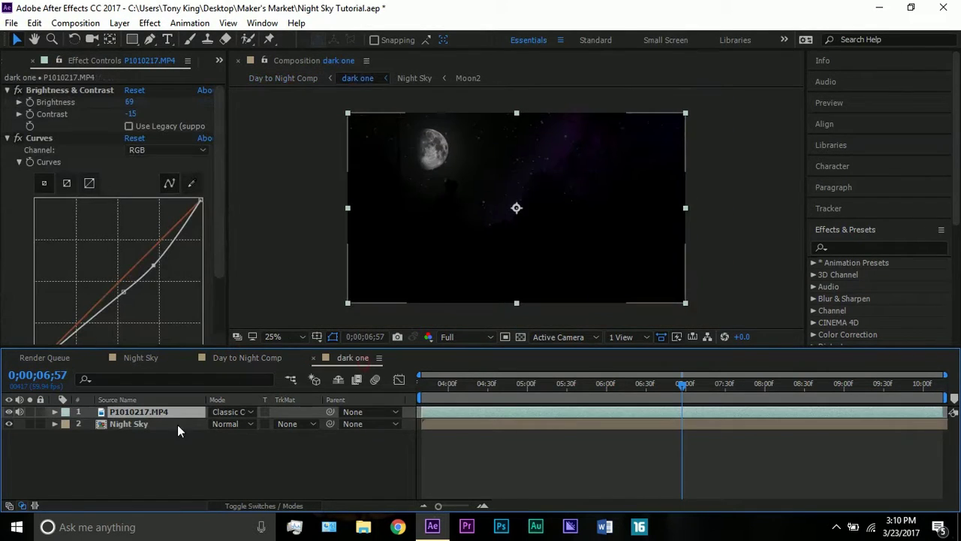
{"action": "left_click", "coordinate": [164, 423]}
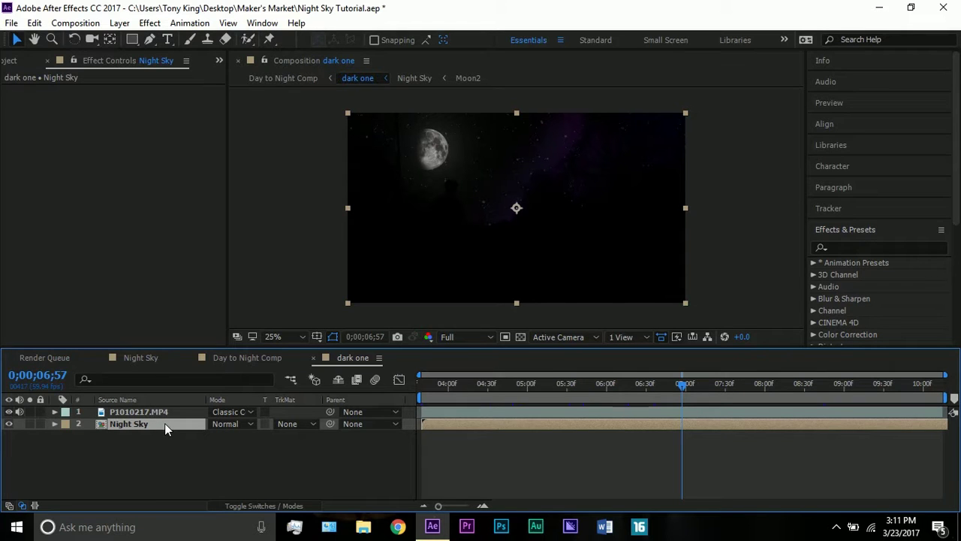
{"action": "left_click", "coordinate": [145, 412]}
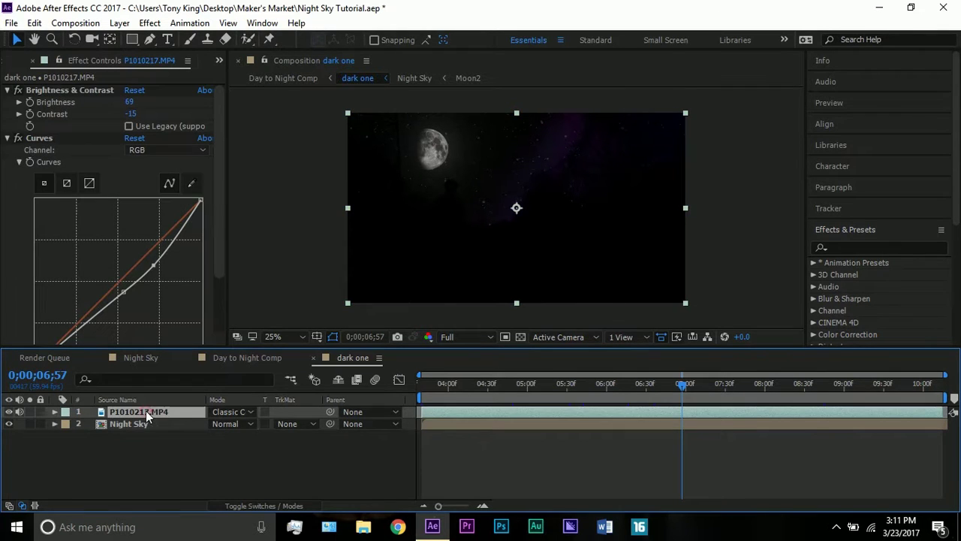
Try the Normal blend mode on the P1010217.MP4 layer in dark one, then restore Classic Color Burn.
{"action": "left_click", "coordinate": [218, 413]}
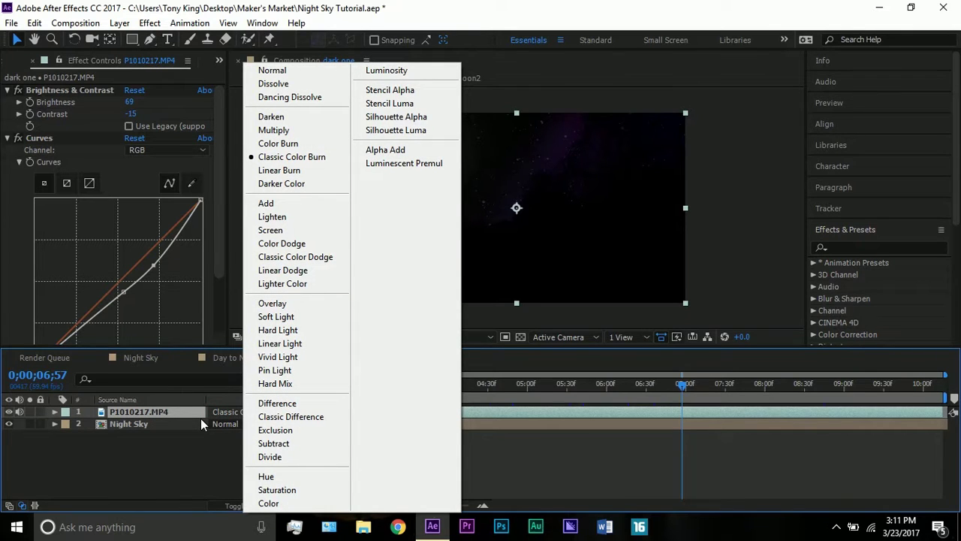
{"action": "left_click", "coordinate": [271, 72]}
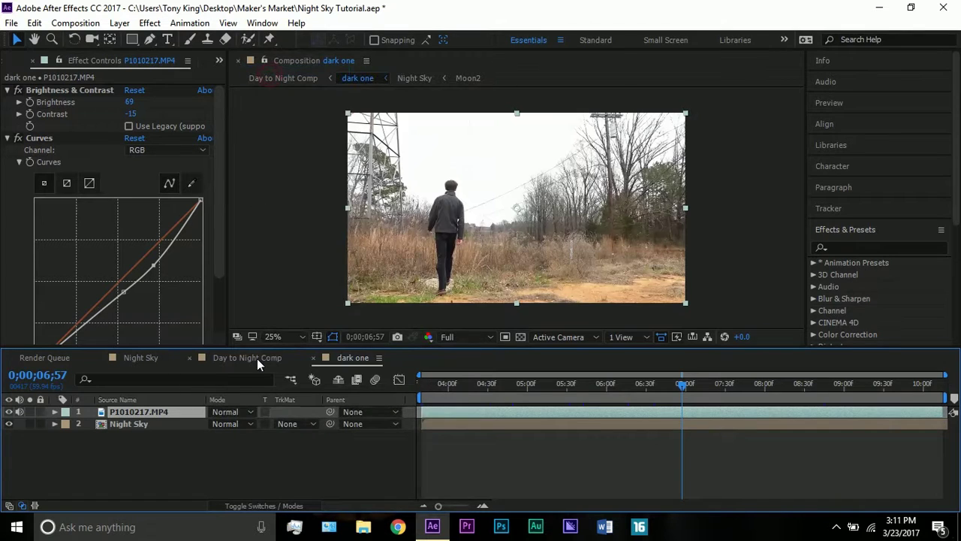
{"action": "left_click", "coordinate": [242, 410]}
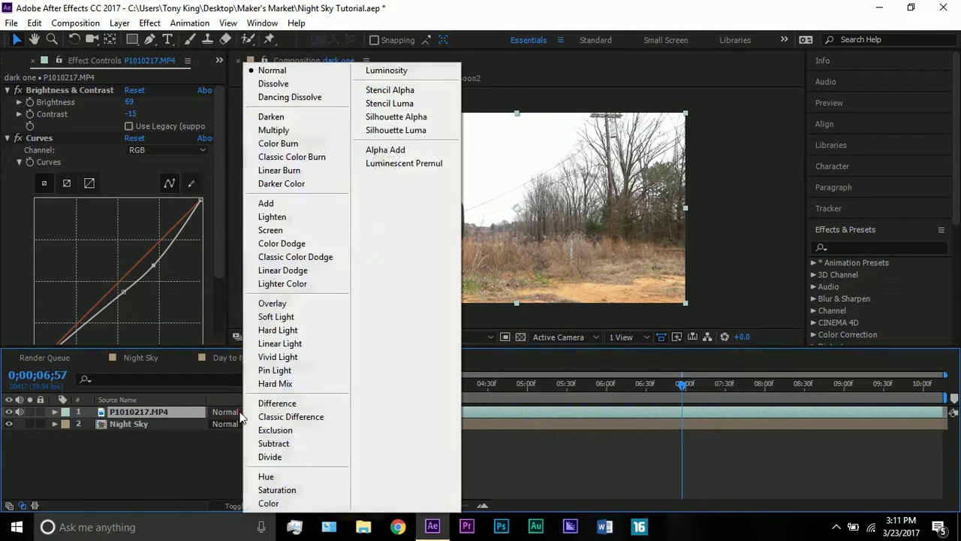
{"action": "left_click", "coordinate": [275, 156]}
{"action": "left_click", "coordinate": [251, 251]}
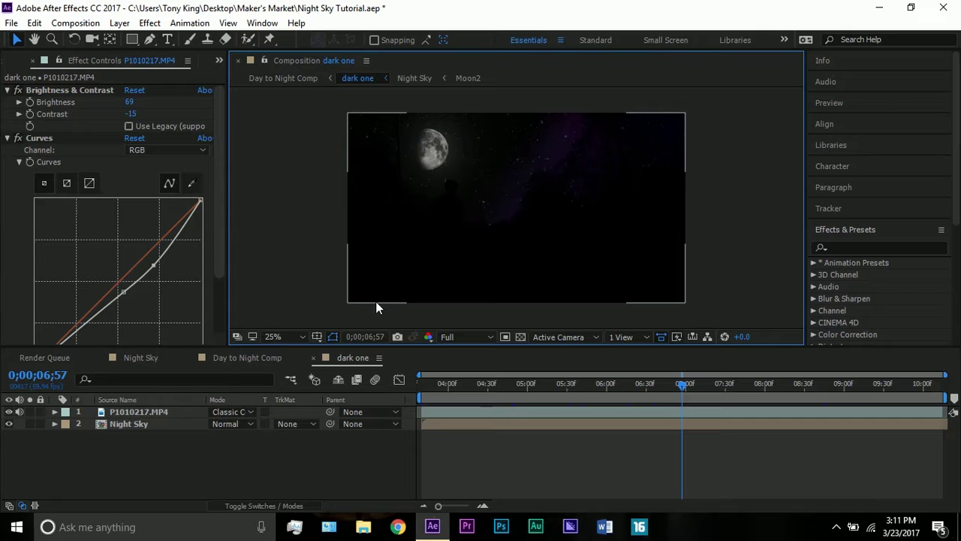
Set the opacity of the dark one layer in Day to Night Comp to 90%.
{"action": "left_click", "coordinate": [254, 358]}
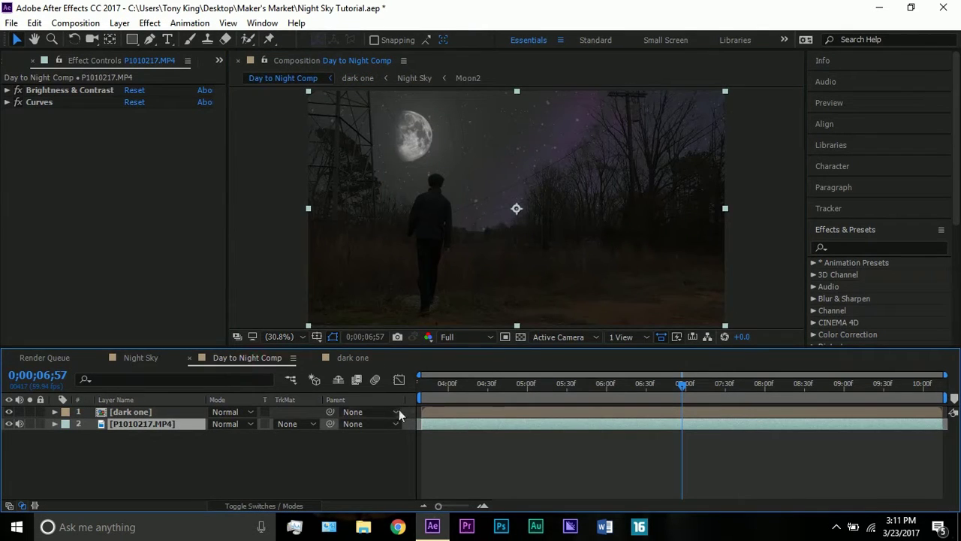
{"action": "left_click", "coordinate": [146, 413]}
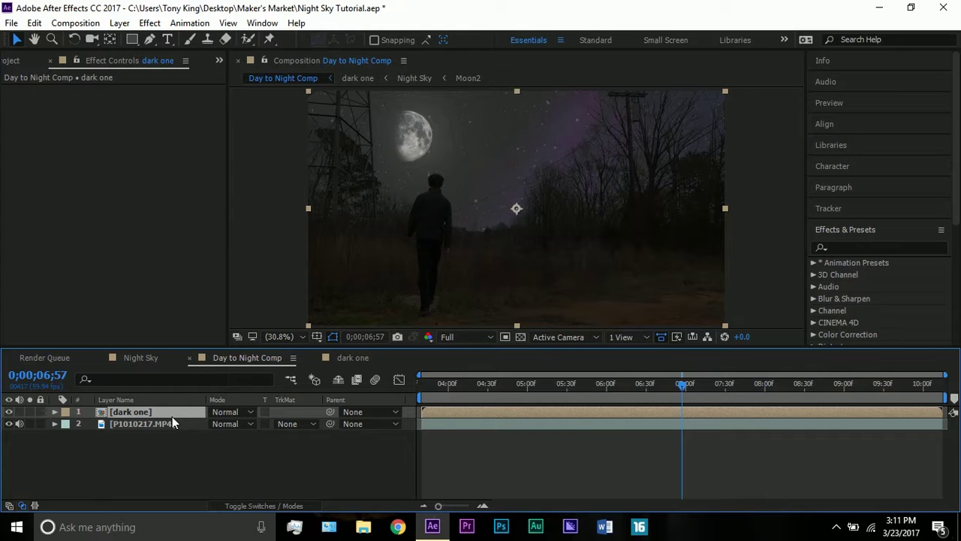
{"action": "key", "text": "t"}
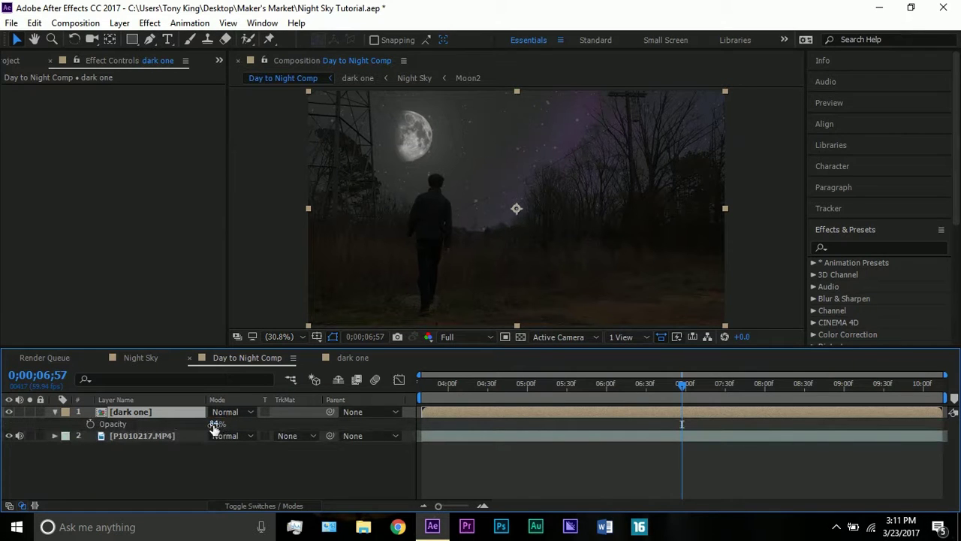
{"action": "left_click_drag", "start_coordinate": [216, 425], "coordinate": [219, 425]}
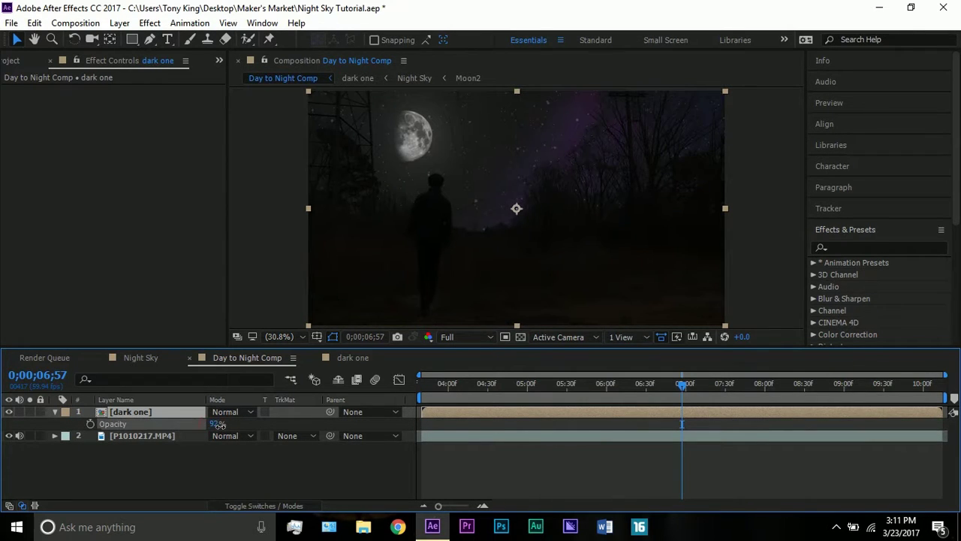
{"action": "left_click", "coordinate": [217, 424]}
{"action": "type", "text": "90"}
{"action": "key", "text": "Return"}
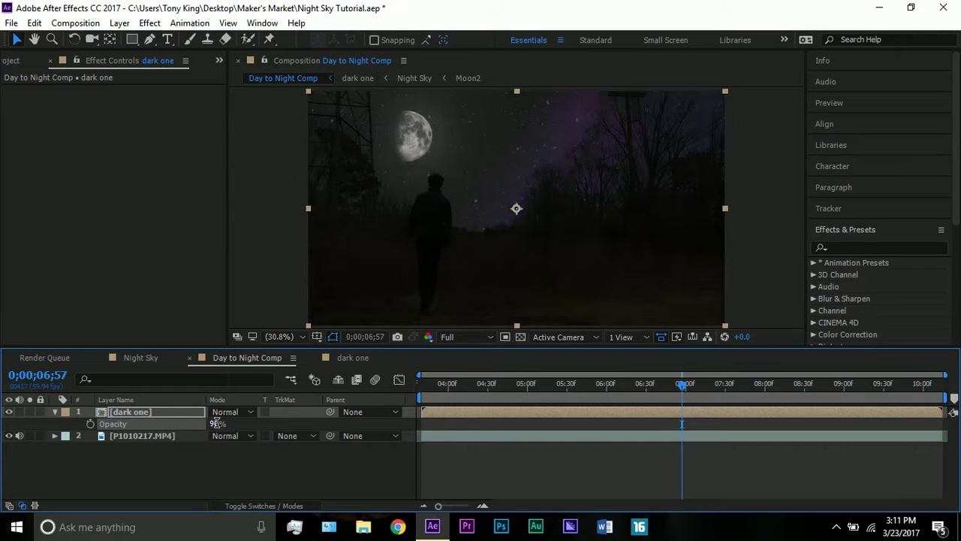
Lower the dark one layer's opacity to 84%, then settle it at 87% and deselect the layer.
{"action": "mouse_move", "coordinate": [215, 426]}
{"action": "left_mouse_down"}
{"action": "mouse_move", "coordinate": [145, 429]}
{"action": "mouse_move", "coordinate": [214, 429]}
{"action": "mouse_move", "coordinate": [203, 429]}
{"action": "left_mouse_up"}
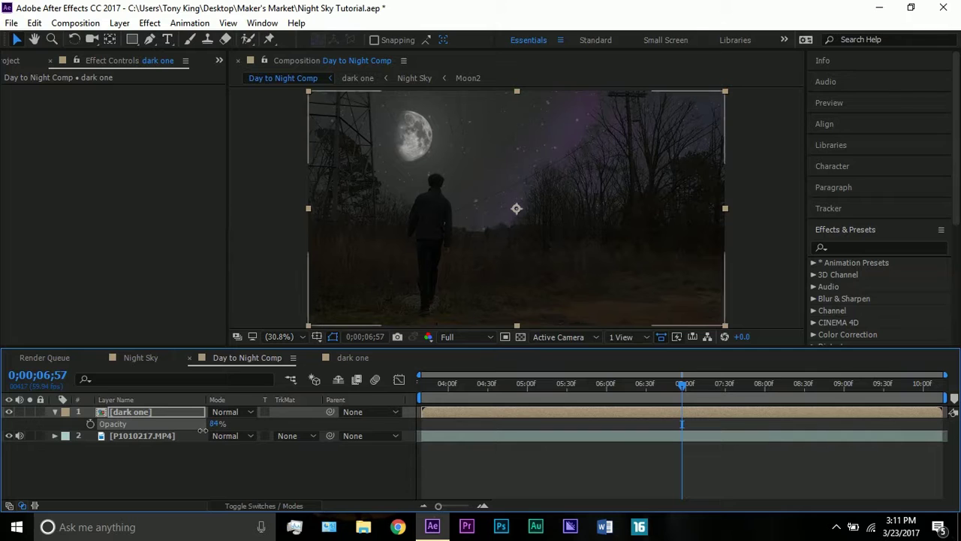
{"action": "left_click", "coordinate": [252, 242]}
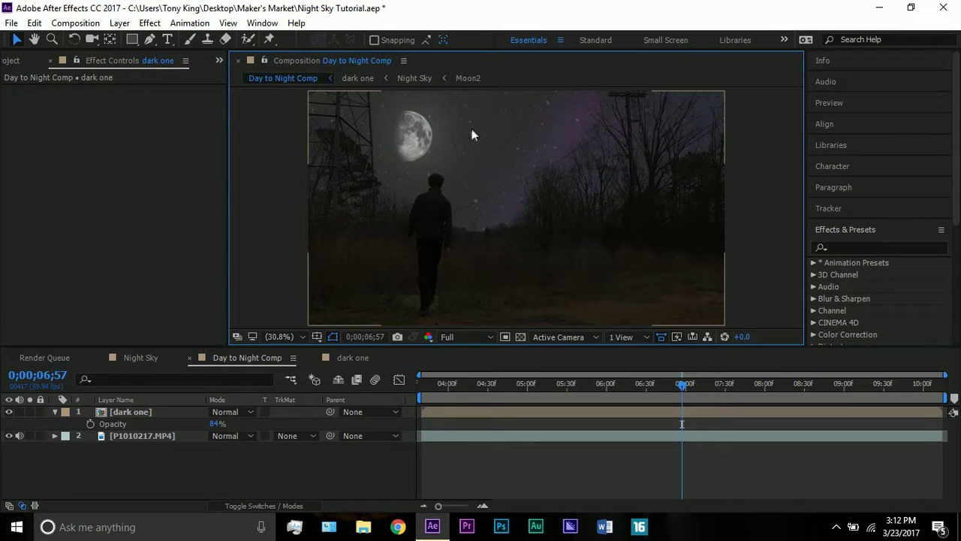
{"action": "left_click_drag", "start_coordinate": [215, 426], "coordinate": [225, 392]}
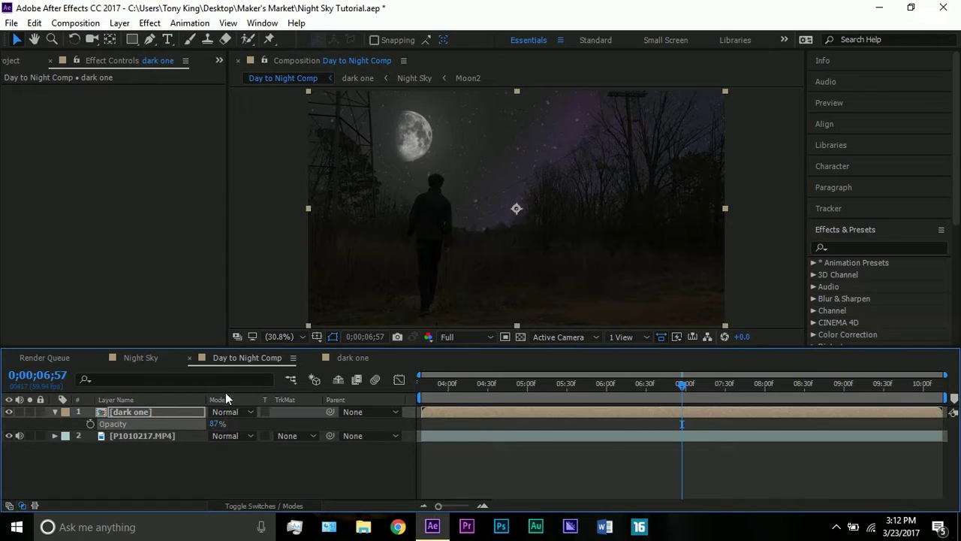
{"action": "left_click", "coordinate": [239, 321]}
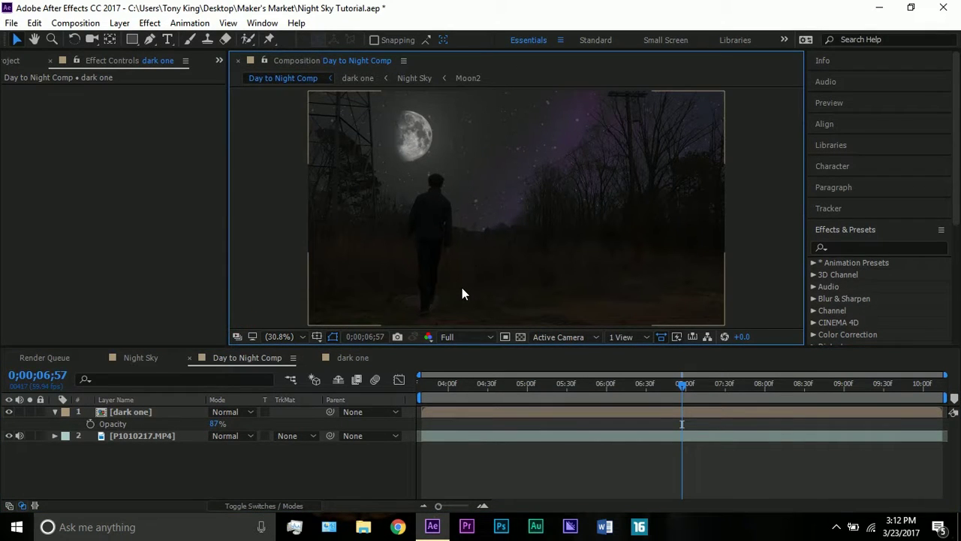
Check the footage layer's blend mode options in dark one, then return to Day to Night Comp and collapse the dark one layer.
{"action": "left_click", "coordinate": [347, 357]}
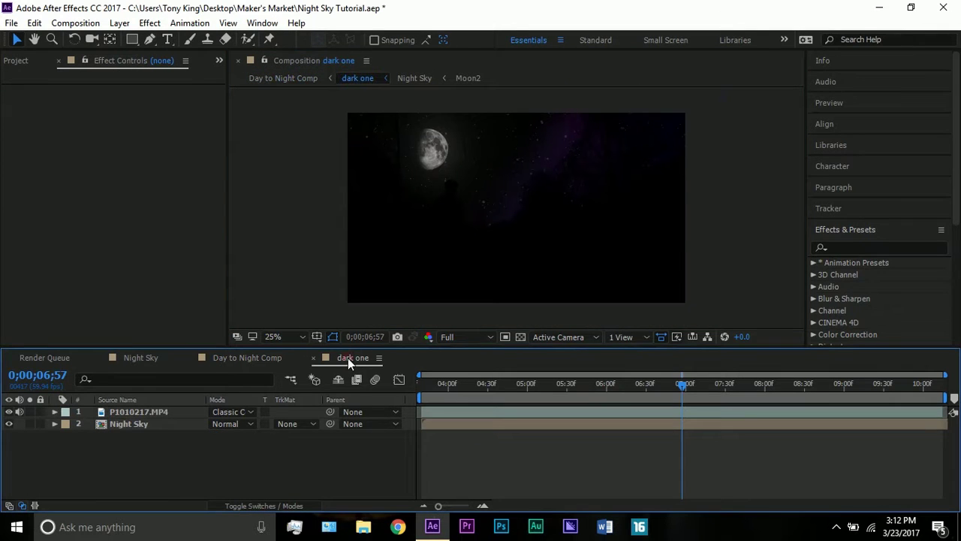
{"action": "left_click", "coordinate": [226, 414]}
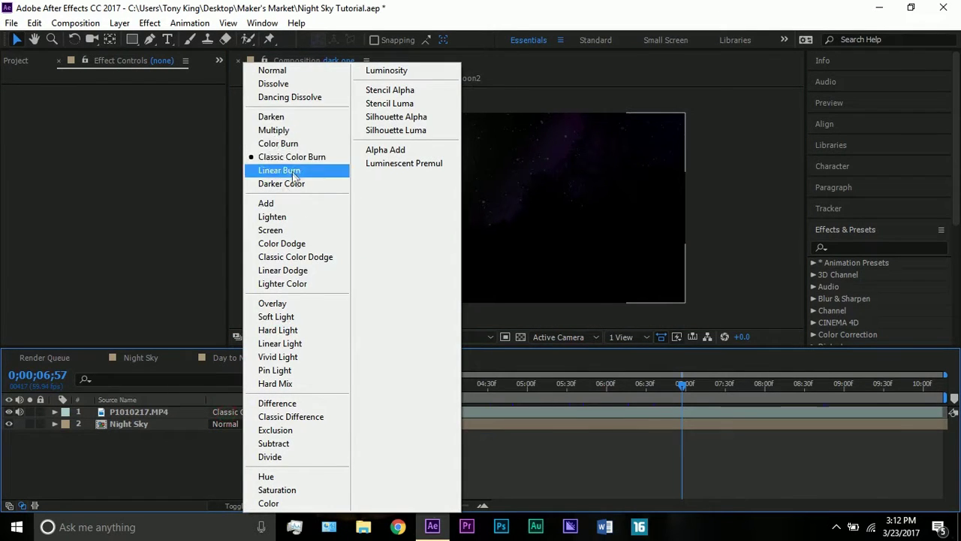
{"action": "left_click", "coordinate": [551, 448]}
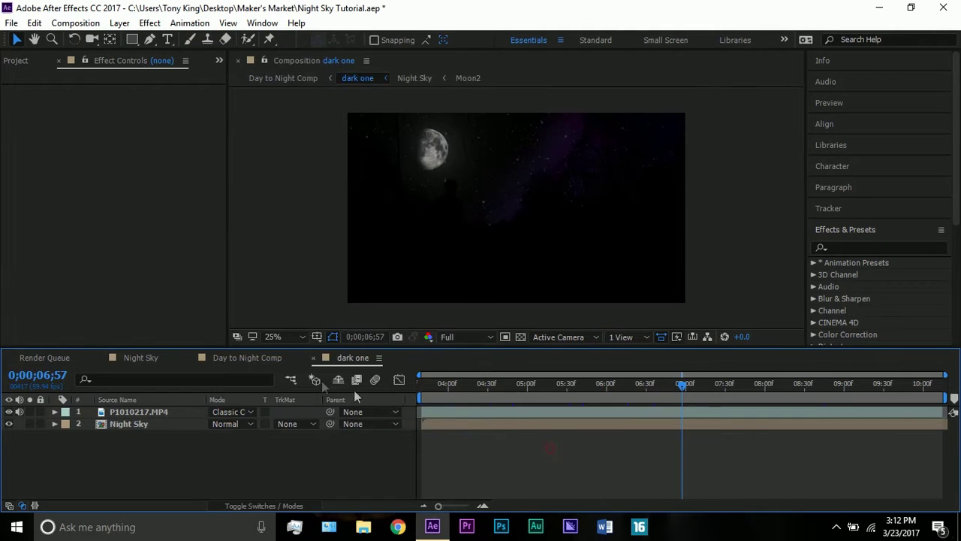
{"action": "left_click", "coordinate": [274, 359]}
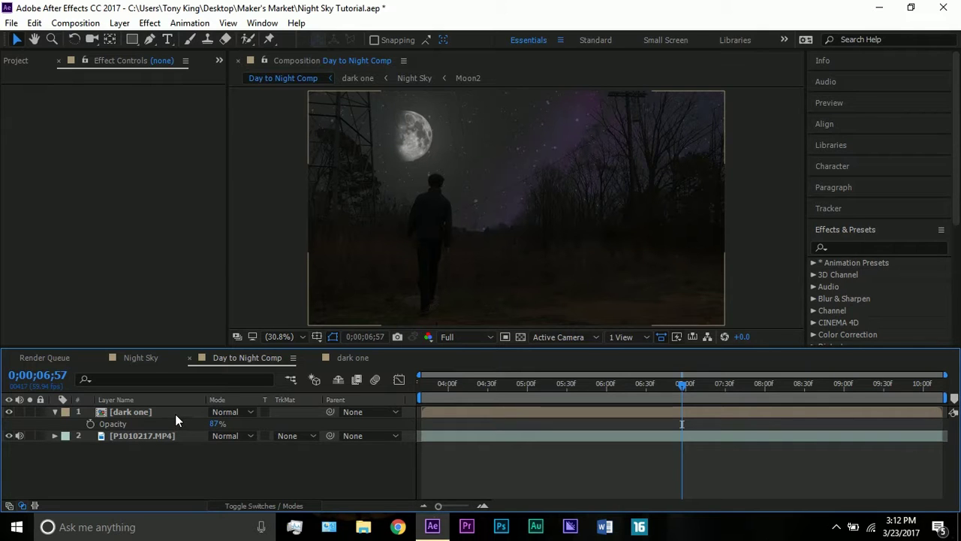
{"action": "left_click", "coordinate": [54, 412]}
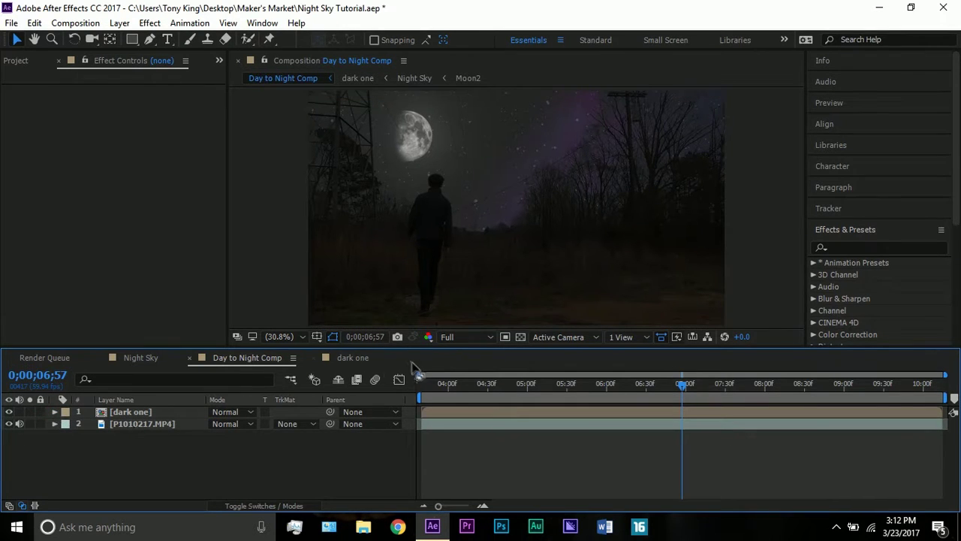
Delete the Glow and shooting star layers from the Night Sky composition.
{"action": "left_click", "coordinate": [142, 358]}
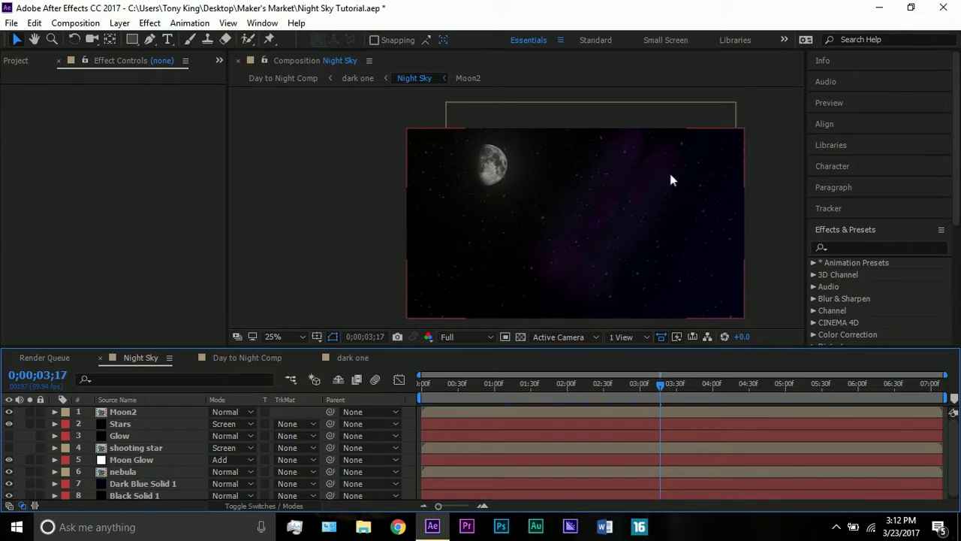
{"action": "left_click", "coordinate": [123, 435]}
{"action": "key", "text": "Delete"}
{"action": "left_click", "coordinate": [123, 436]}
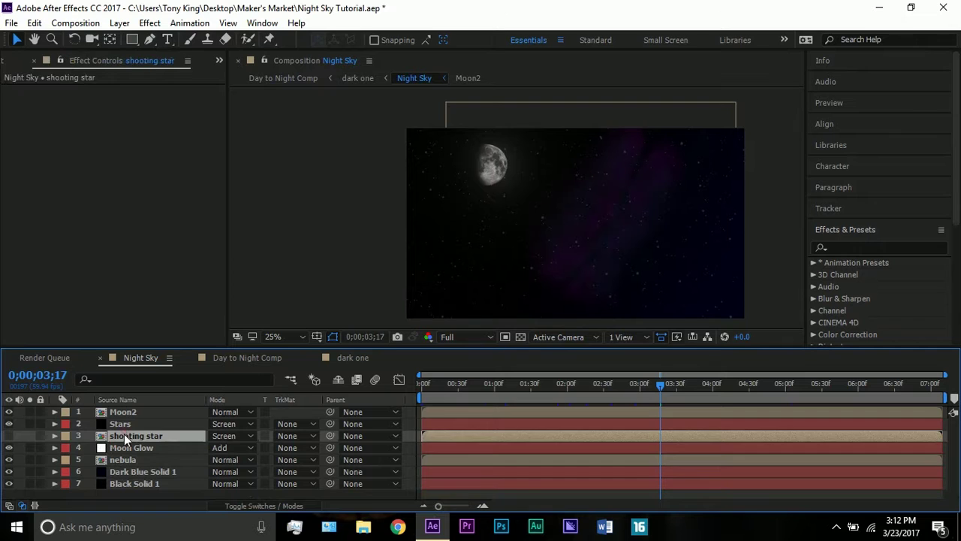
{"action": "key", "text": "Delete"}
{"action": "left_click", "coordinate": [294, 287]}
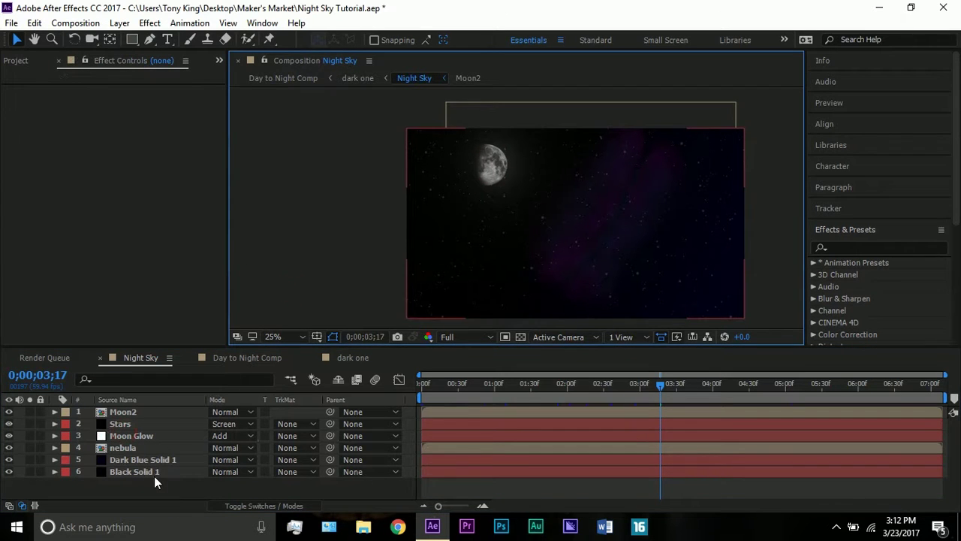
Hide the layers above Black Solid 1 to examine it alone, fit the composition view up to 100%, and show the hidden layers again.
{"action": "left_click_drag", "start_coordinate": [9, 412], "coordinate": [9, 459]}
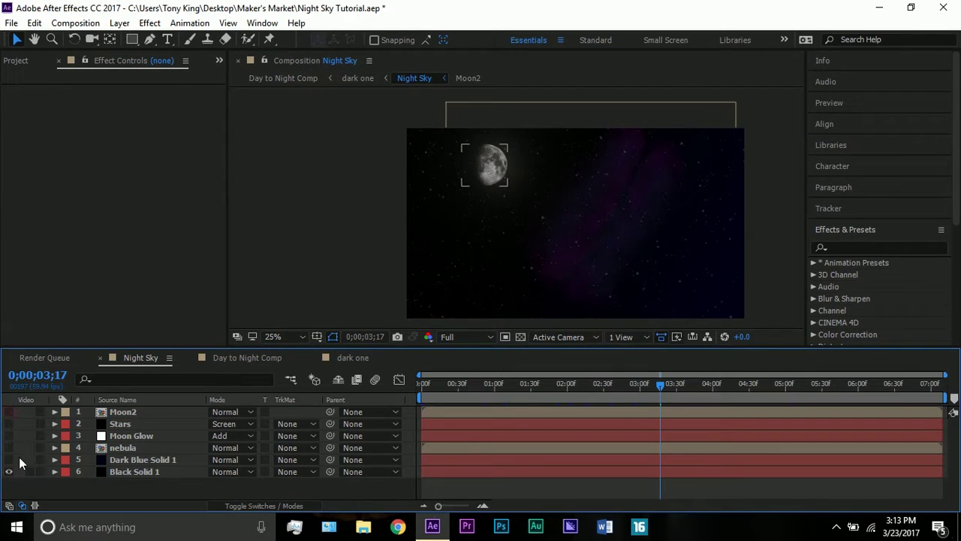
{"action": "left_click", "coordinate": [174, 471]}
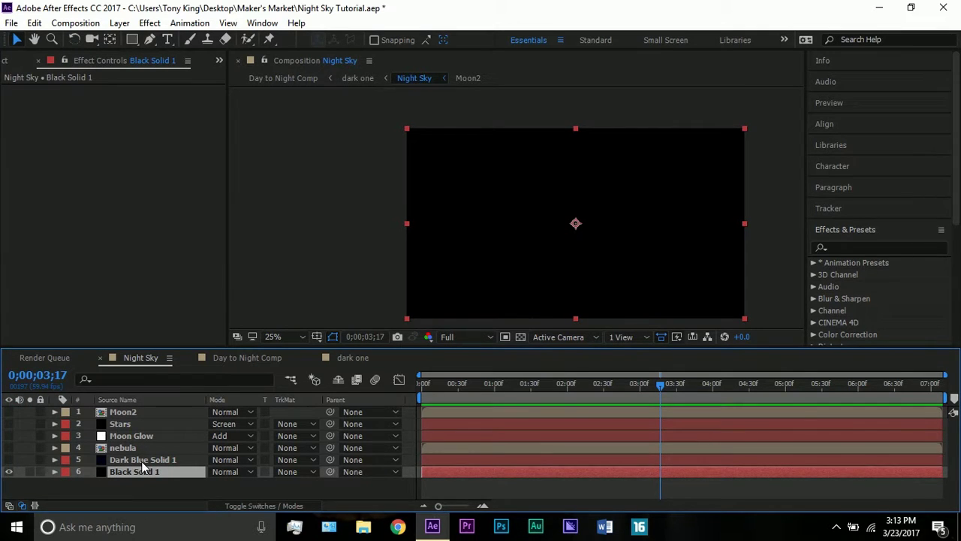
{"action": "left_click", "coordinate": [277, 337]}
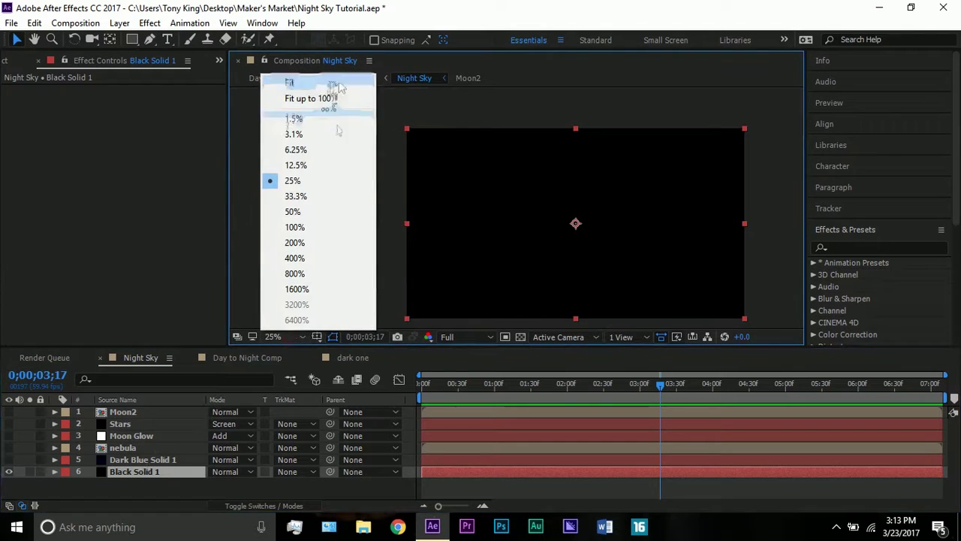
{"action": "left_click", "coordinate": [322, 98]}
{"action": "left_click", "coordinate": [284, 125]}
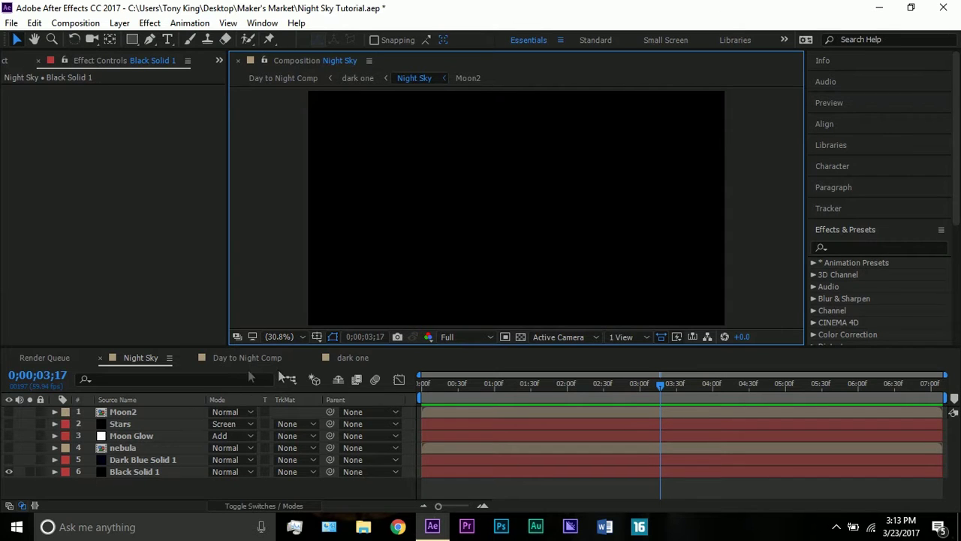
{"action": "left_click_drag", "start_coordinate": [8, 412], "coordinate": [9, 460]}
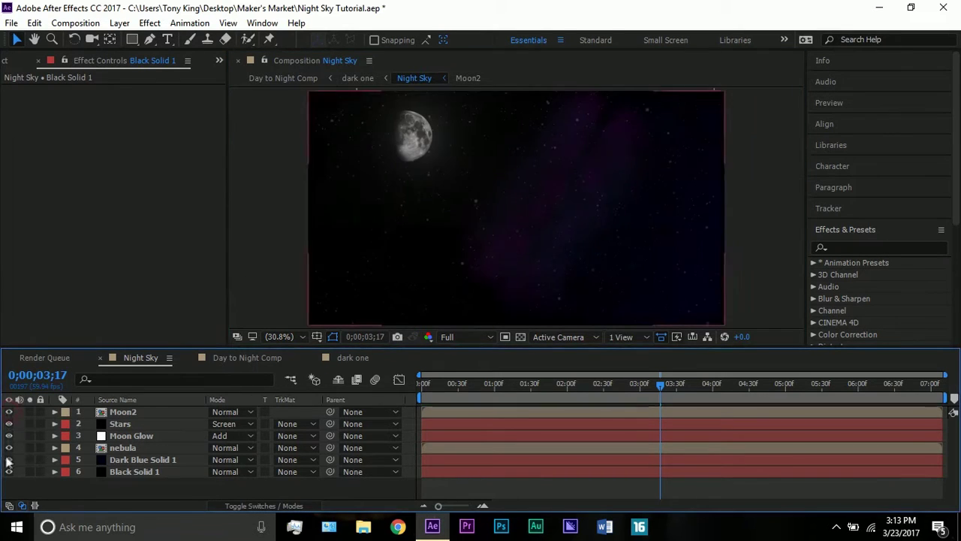
Try the Color Burn blend mode on the P1010217.MP4 layer in dark one, and return it to Classic Color Burn.
{"action": "left_click", "coordinate": [352, 358]}
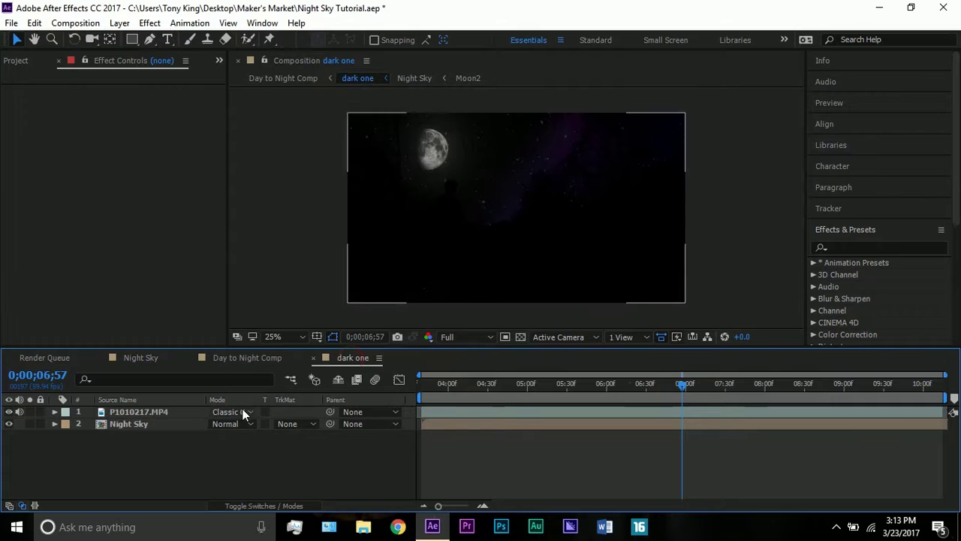
{"action": "left_click", "coordinate": [239, 412]}
{"action": "left_click", "coordinate": [325, 143]}
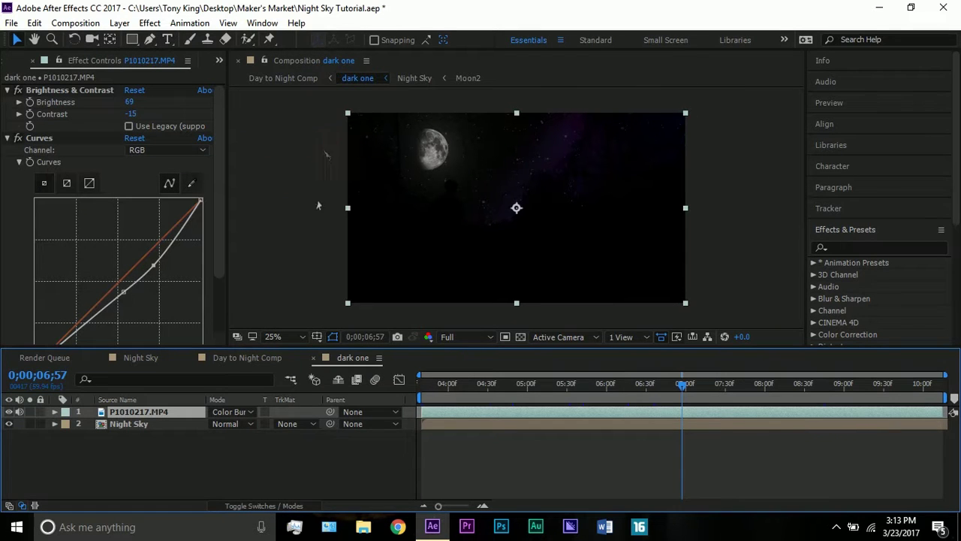
{"action": "left_click", "coordinate": [252, 411]}
{"action": "left_click", "coordinate": [291, 157]}
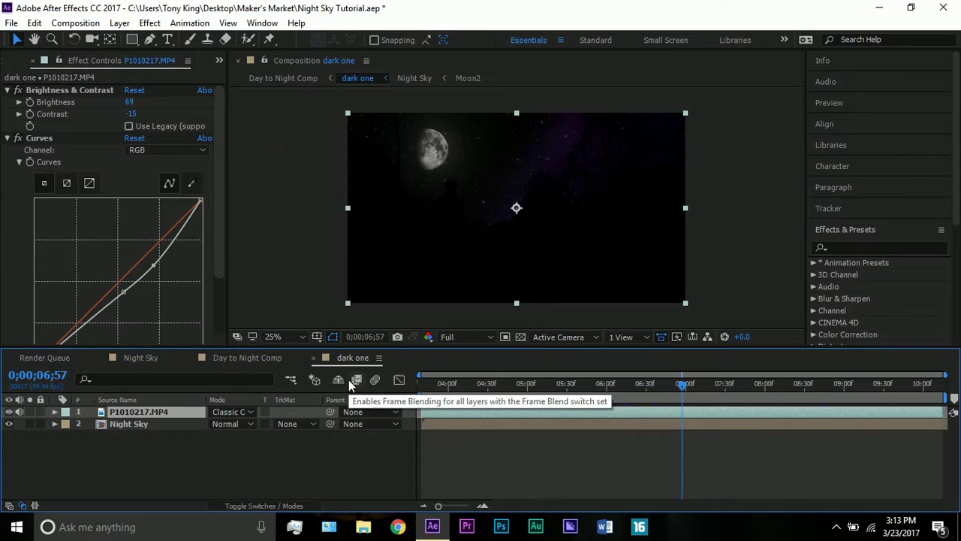
Return to the Night Sky composition and hide the Moon2, Stars, Moon Glow and nebula layers.
{"action": "left_click", "coordinate": [151, 357]}
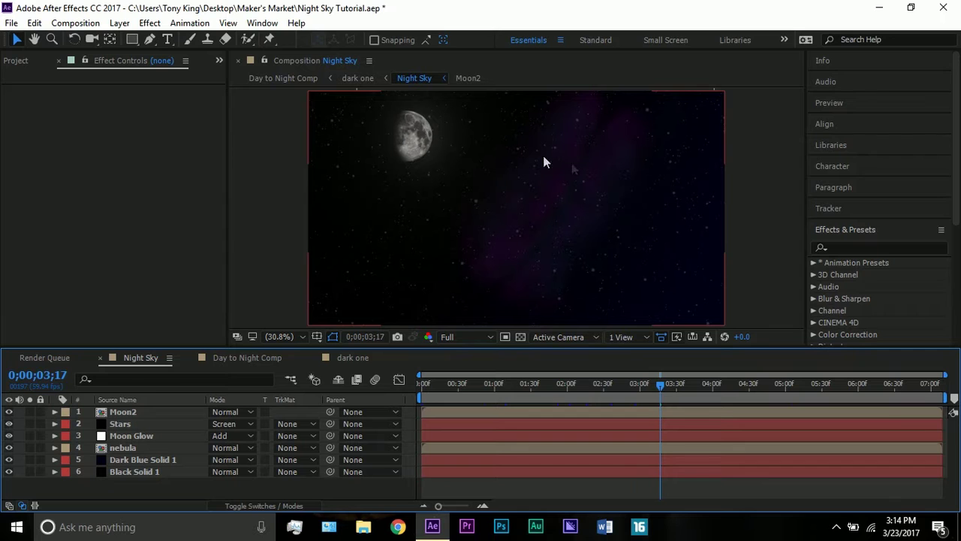
{"action": "left_click", "coordinate": [405, 159]}
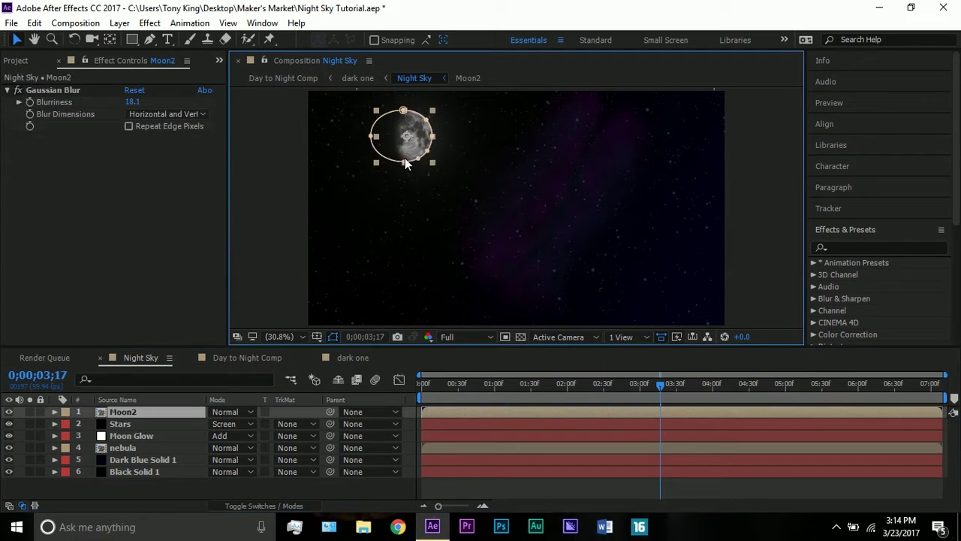
{"action": "left_click", "coordinate": [283, 192]}
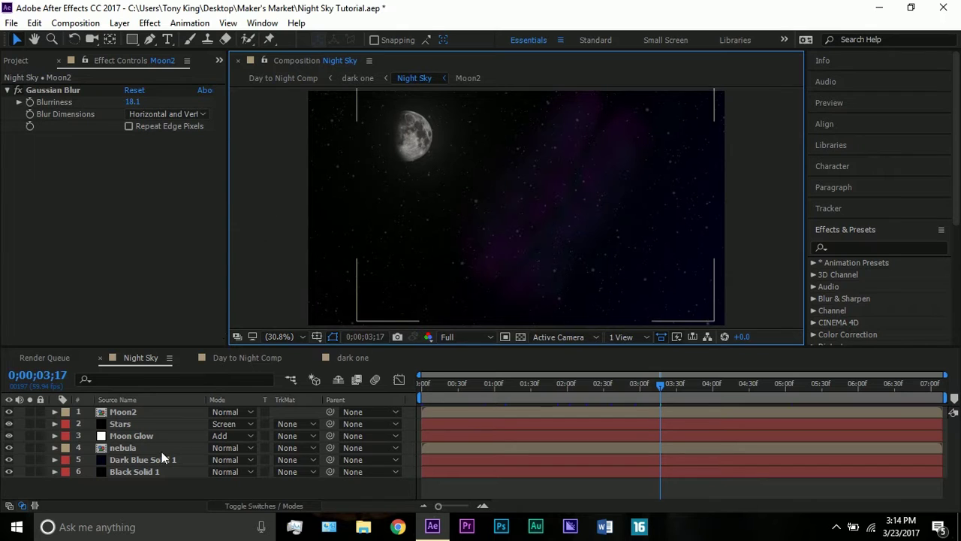
{"action": "left_click_drag", "start_coordinate": [8, 412], "coordinate": [8, 437]}
{"action": "left_click", "coordinate": [8, 448]}
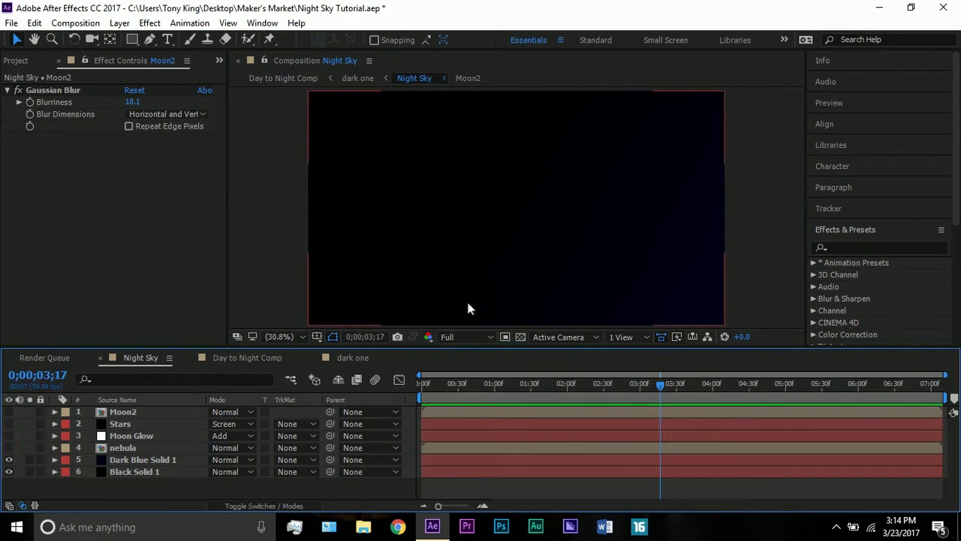
Examine the Gradient Ramp on Dark Blue Solid 1, including its colors and start and end points.
{"action": "left_click", "coordinate": [196, 456]}
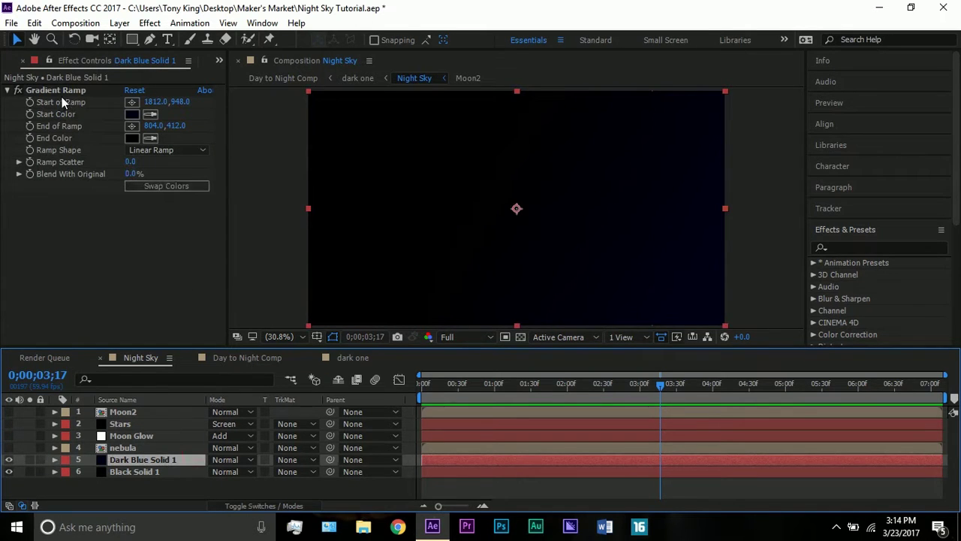
{"action": "left_click", "coordinate": [150, 113]}
{"action": "left_click", "coordinate": [357, 156]}
{"action": "left_click", "coordinate": [58, 90]}
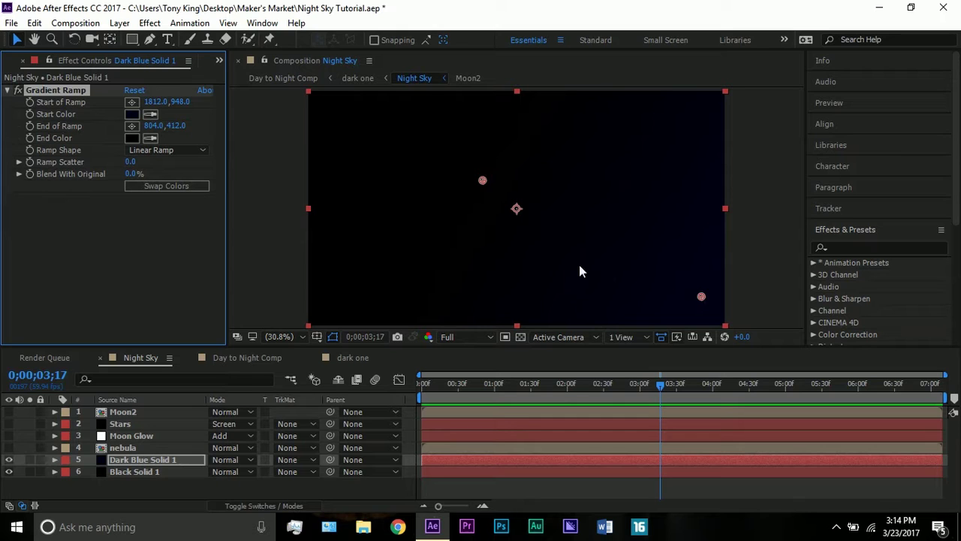
Show the nebula layer in Night Sky and open its nested composition with the whole frame in view.
{"action": "left_click", "coordinate": [9, 448]}
{"action": "left_click", "coordinate": [134, 448]}
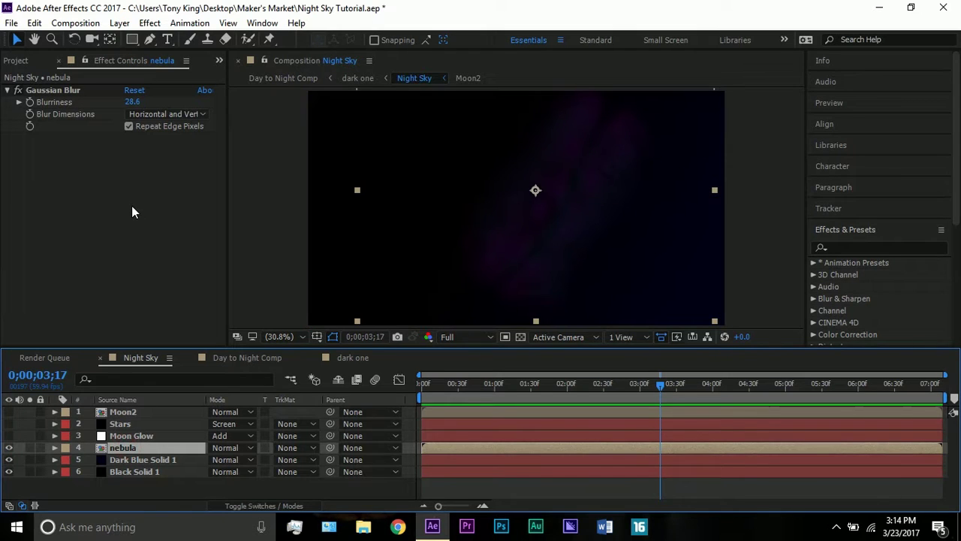
{"action": "double_click", "coordinate": [139, 447]}
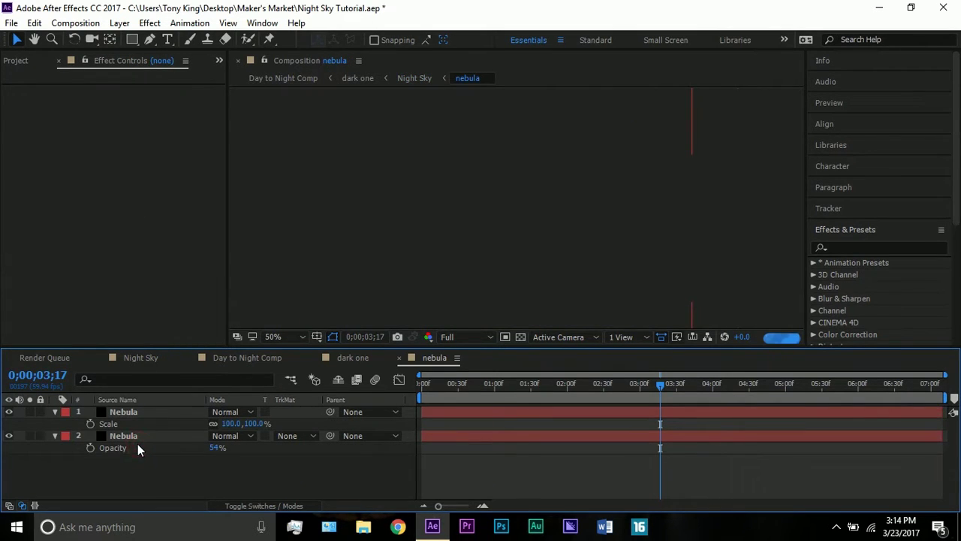
{"action": "scroll", "coordinate": [300, 258], "scroll_direction": "down", "scroll_amount": 1}
Examine the masks and the Fractal Noise and Tint settings on both Nebula layers.
{"action": "left_click", "coordinate": [139, 418]}
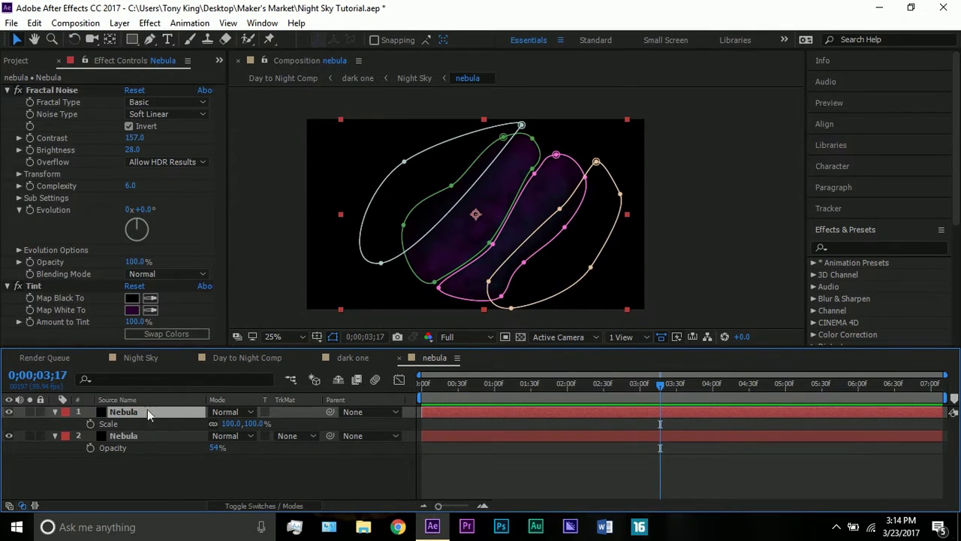
{"action": "left_click", "coordinate": [149, 433]}
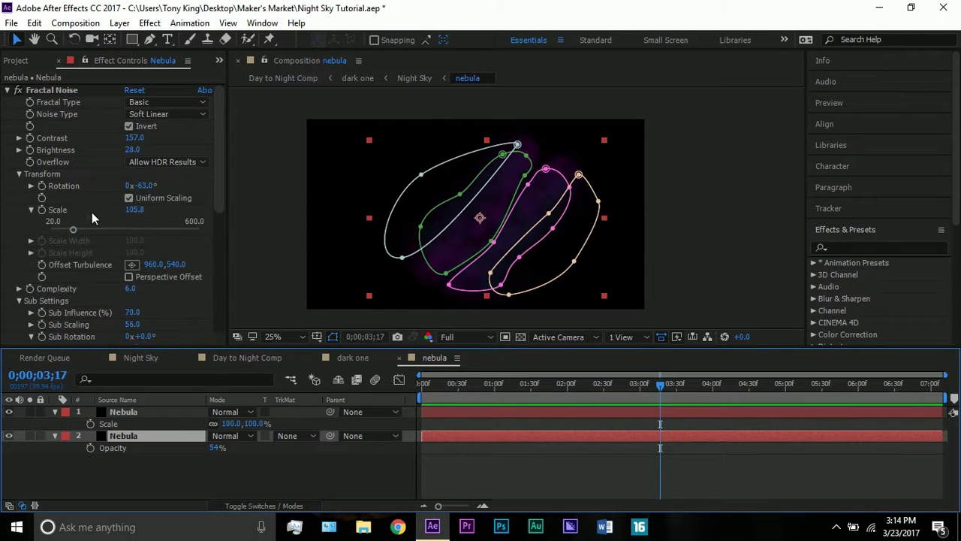
{"action": "scroll", "coordinate": [81, 207], "scroll_direction": "down", "scroll_amount": 7}
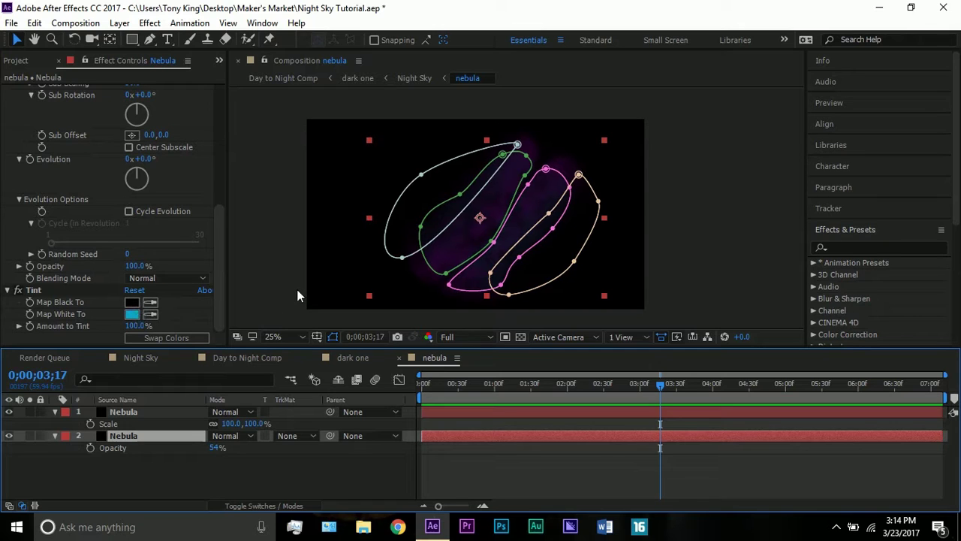
Preview the second Nebula layer without its Tint and with the first Nebula layer hidden, restoring both the effect and the layer.
{"action": "left_click", "coordinate": [21, 295]}
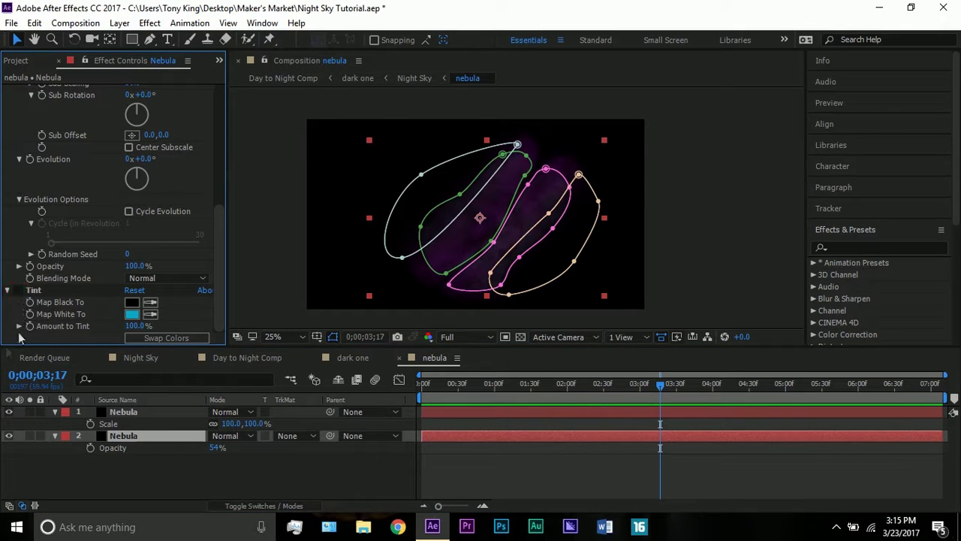
{"action": "left_click", "coordinate": [9, 412]}
{"action": "left_click", "coordinate": [9, 412]}
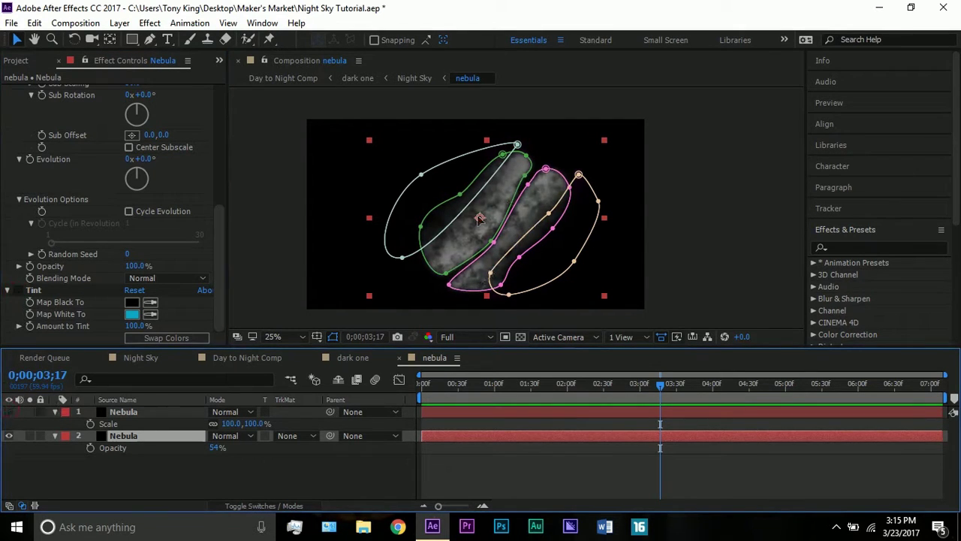
{"action": "left_click", "coordinate": [18, 290]}
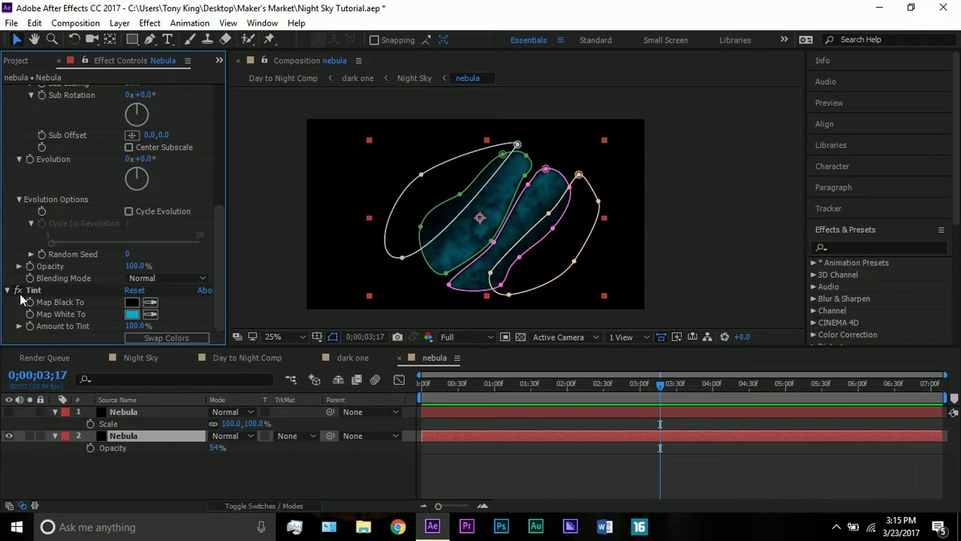
{"action": "left_click", "coordinate": [9, 412]}
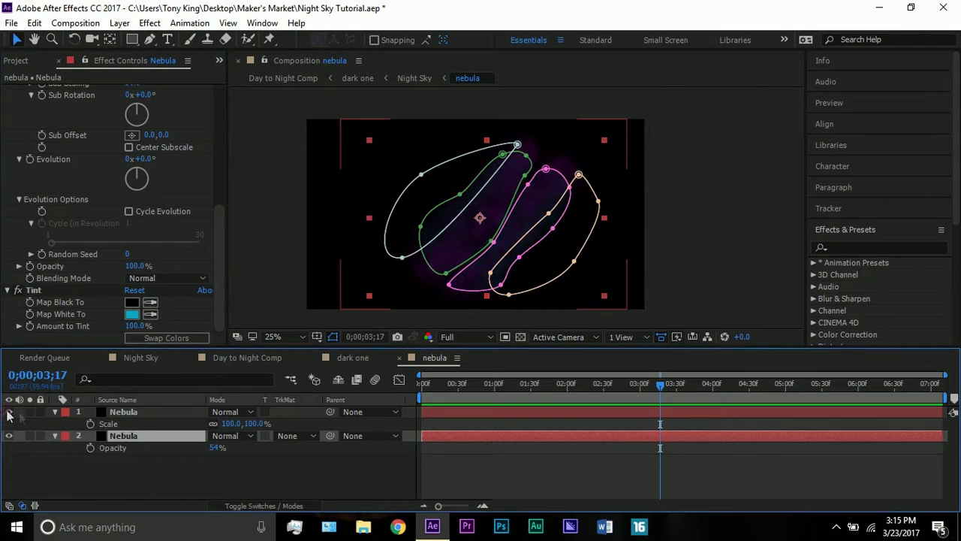
Compare the Map White To tint colors of the first and second Nebula layers.
{"action": "left_click", "coordinate": [124, 413]}
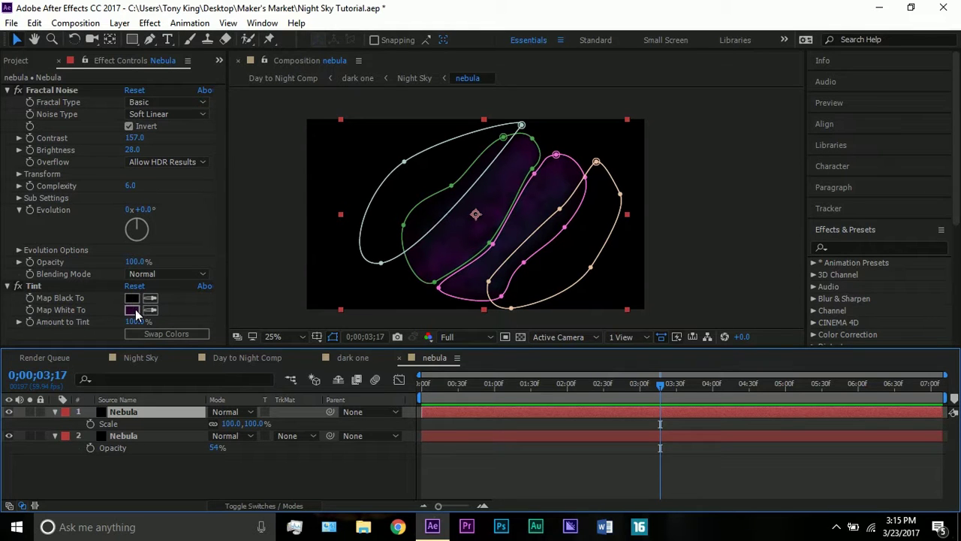
{"action": "left_click_drag", "start_coordinate": [122, 414], "coordinate": [130, 443]}
{"action": "scroll", "coordinate": [113, 232], "scroll_direction": "down", "scroll_amount": 5}
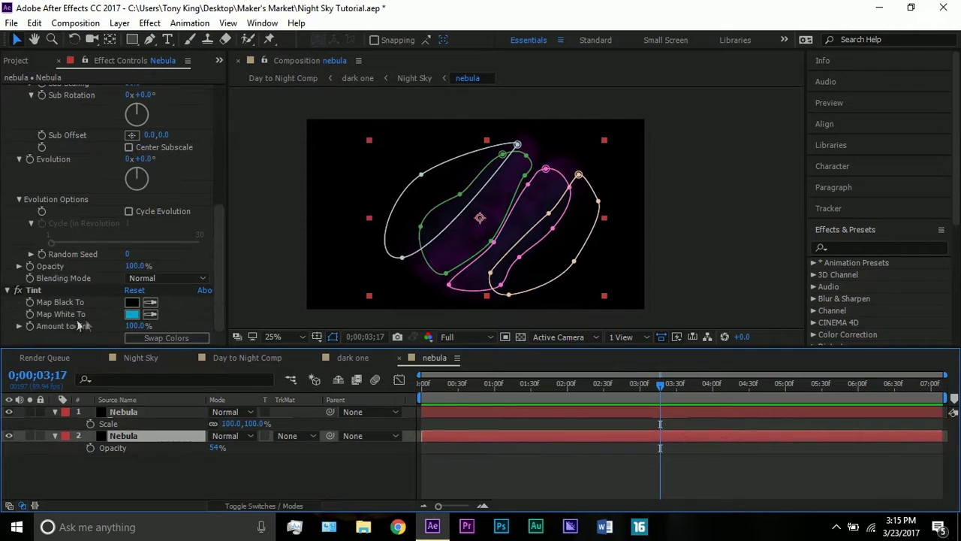
{"action": "left_click", "coordinate": [130, 314]}
Return to Night Sky, show the Stars layer and expand its CC Snowfall effect settings.
{"action": "left_click", "coordinate": [140, 358]}
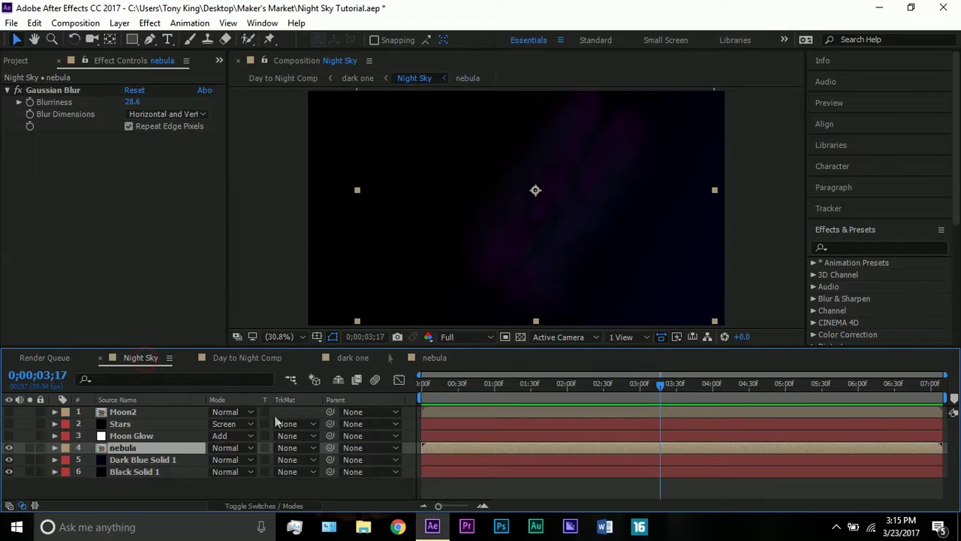
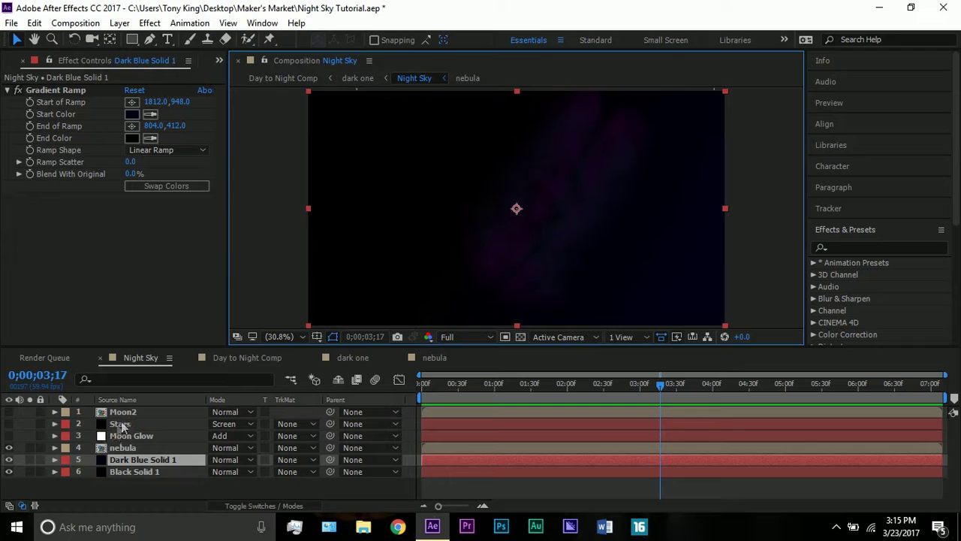
{"action": "left_click", "coordinate": [9, 424]}
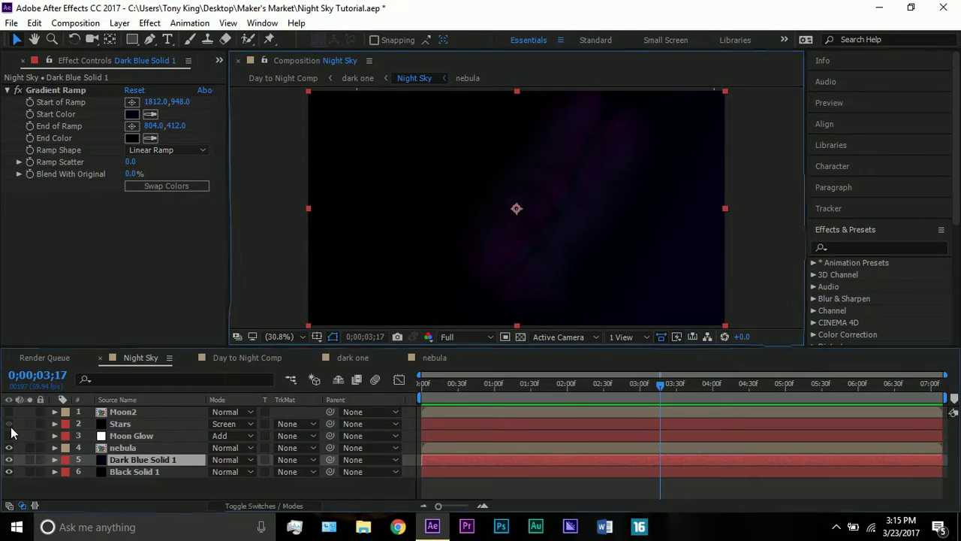
{"action": "left_click", "coordinate": [129, 422]}
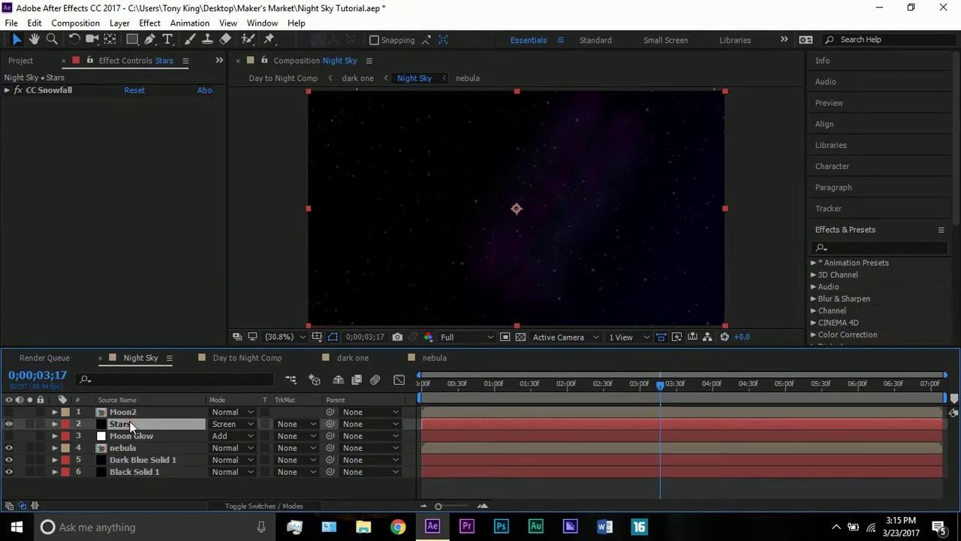
{"action": "left_click", "coordinate": [7, 90]}
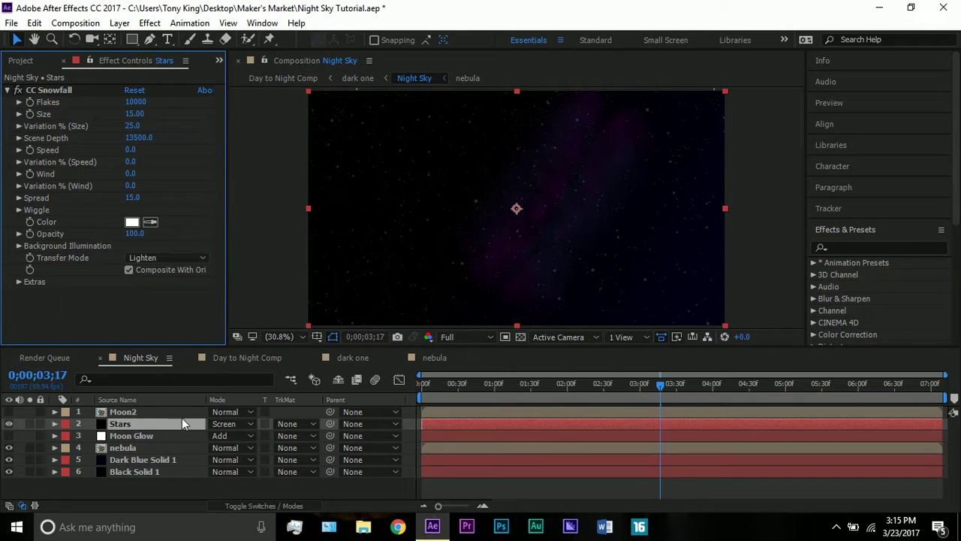
Check the Stars layer for keyframed properties in the timeline.
{"action": "left_click", "coordinate": [150, 429]}
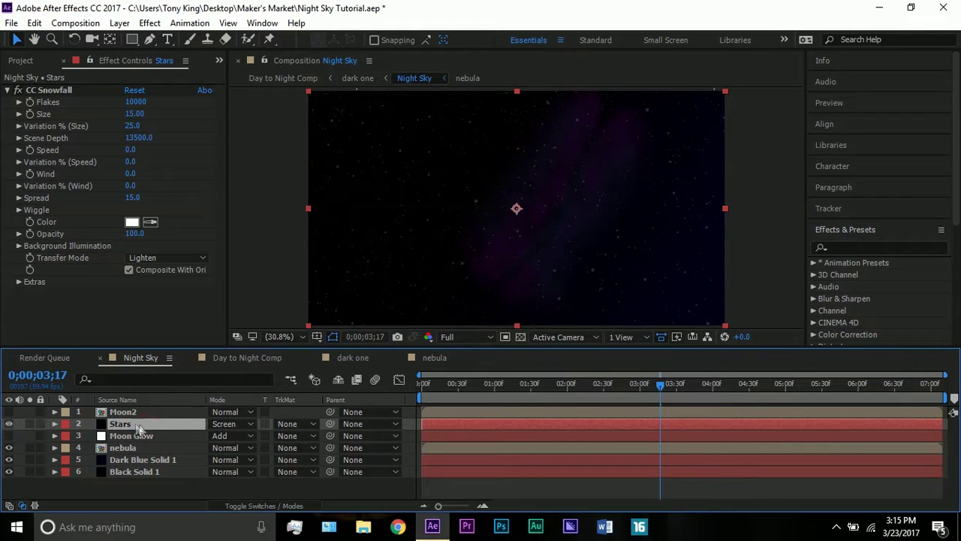
{"action": "key", "text": "u"}
{"action": "scroll", "coordinate": [154, 444], "scroll_direction": "down", "scroll_amount": 3}
{"action": "scroll", "coordinate": [155, 444], "scroll_direction": "up", "scroll_amount": 3}
{"action": "key", "text": "u"}
Try 41600 flakes and a spread of 18.8 in the Stars layer's CC Snowfall, restoring 10000 flakes and undoing the spread change.
{"action": "left_click_drag", "start_coordinate": [132, 103], "coordinate": [361, 105]}
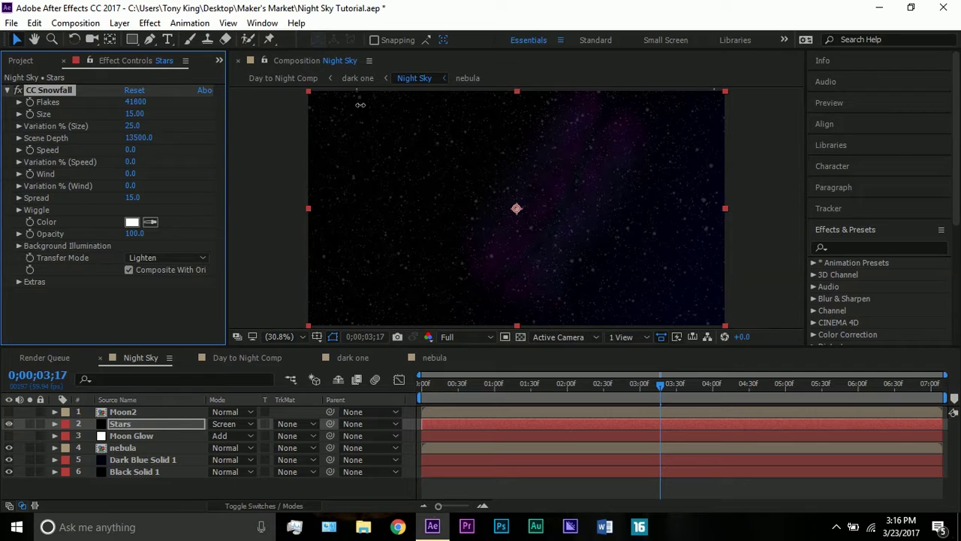
{"action": "left_click_drag", "start_coordinate": [360, 106], "coordinate": [133, 103]}
{"action": "left_click_drag", "start_coordinate": [74, 84], "coordinate": [45, 84]}
{"action": "left_click_drag", "start_coordinate": [50, 95], "coordinate": [50, 97]}
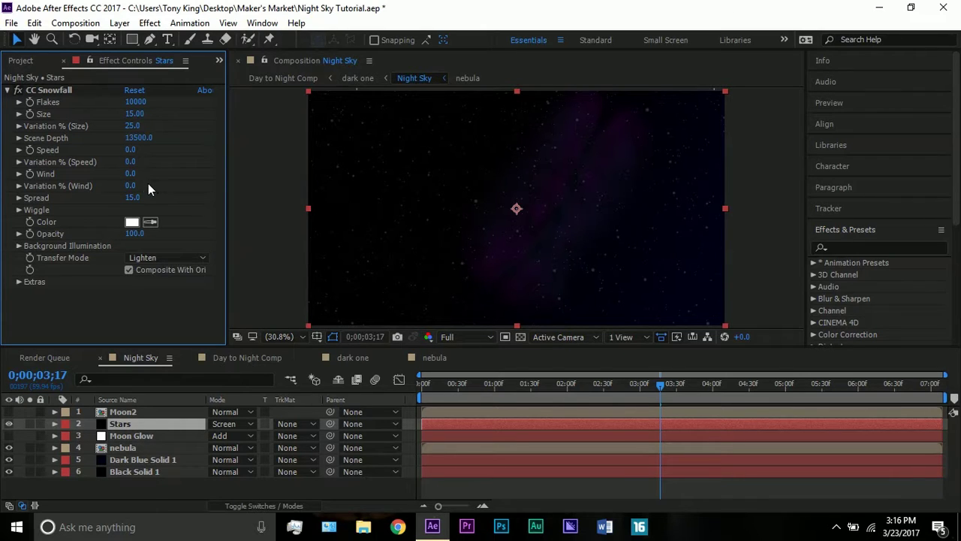
{"action": "left_click_drag", "start_coordinate": [131, 197], "coordinate": [134, 198]}
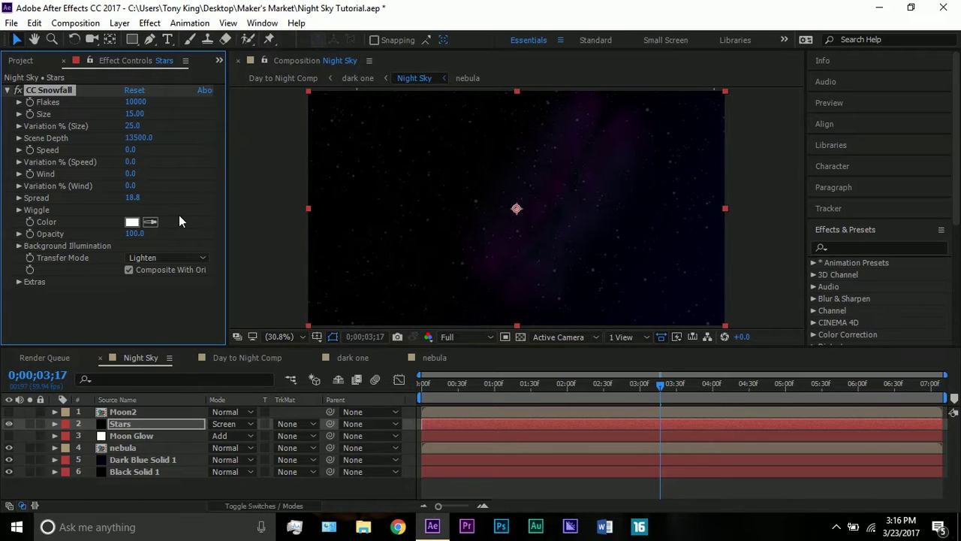
{"action": "key", "text": "ctrl+z"}
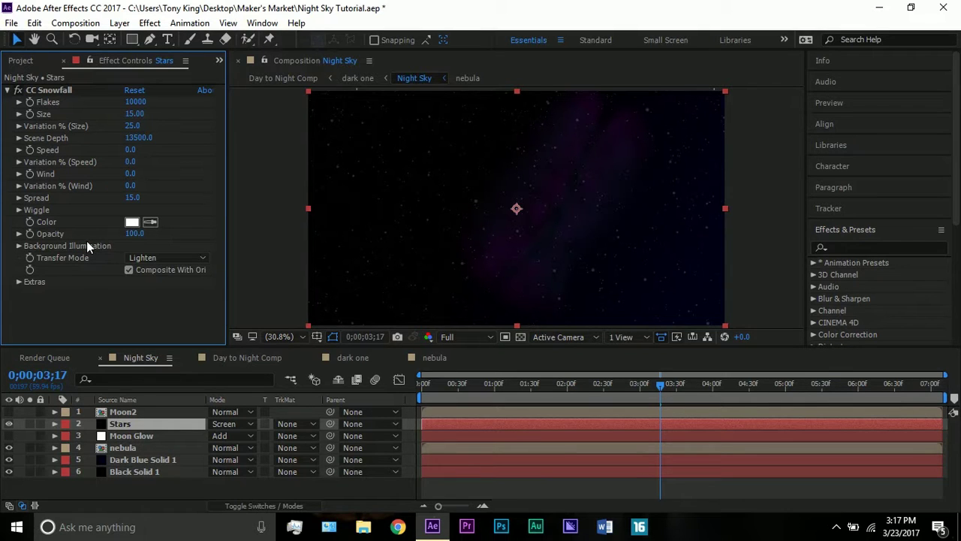
Make the Moon2 layer visible in Night Sky and open its precomposition.
{"action": "left_click", "coordinate": [125, 413]}
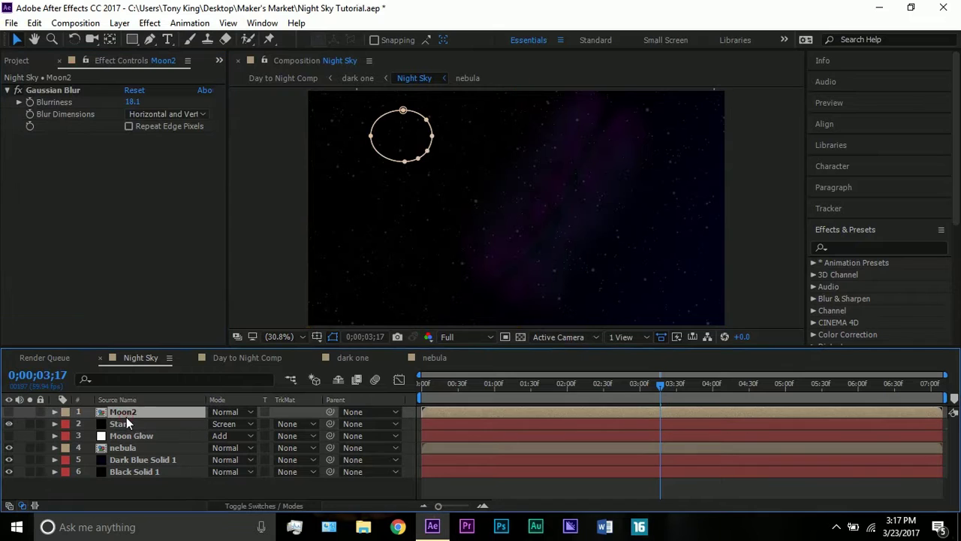
{"action": "left_click", "coordinate": [9, 411]}
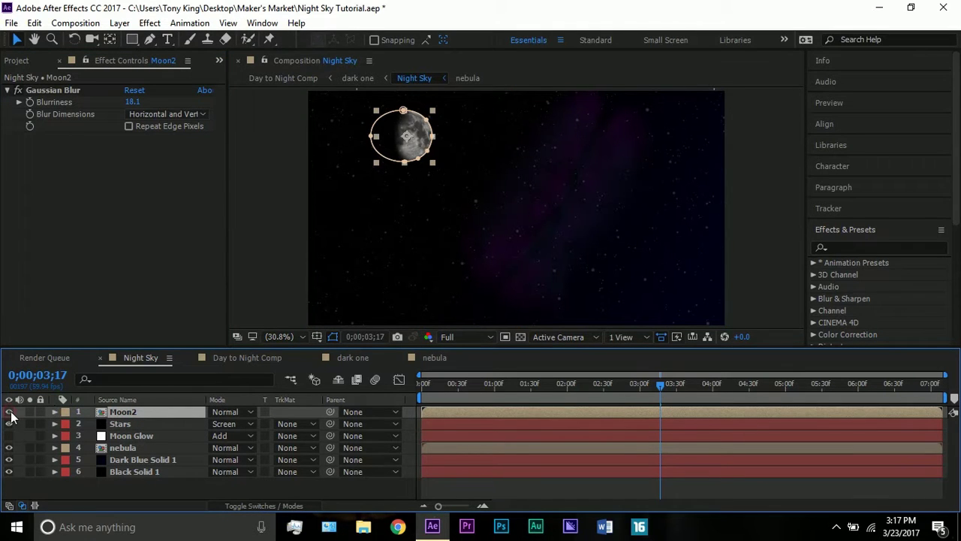
{"action": "left_click", "coordinate": [263, 289]}
{"action": "double_click", "coordinate": [121, 411]}
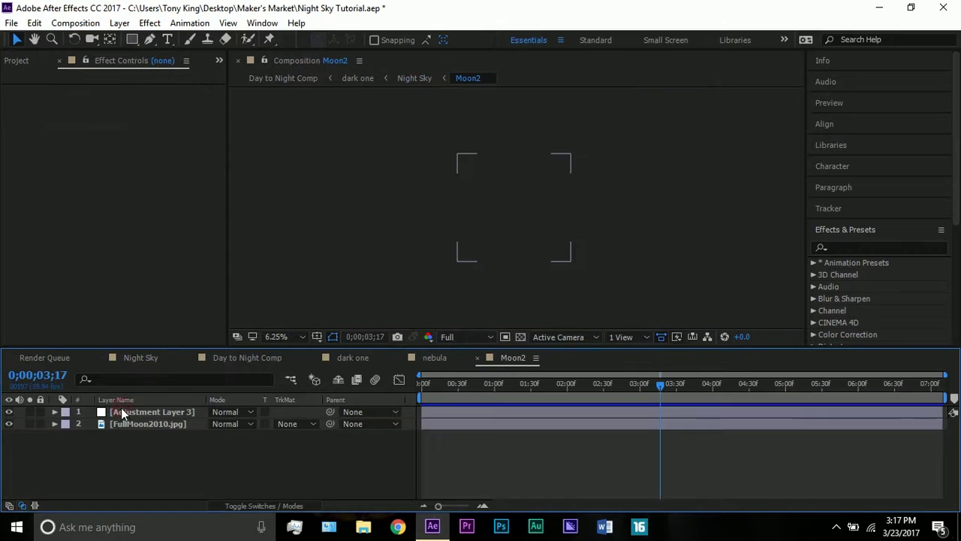
Try stretching the FullMoon2010.jpg mask outward past the moon's dark edge to reveal the full moon, and undo the change.
{"action": "left_click", "coordinate": [168, 422]}
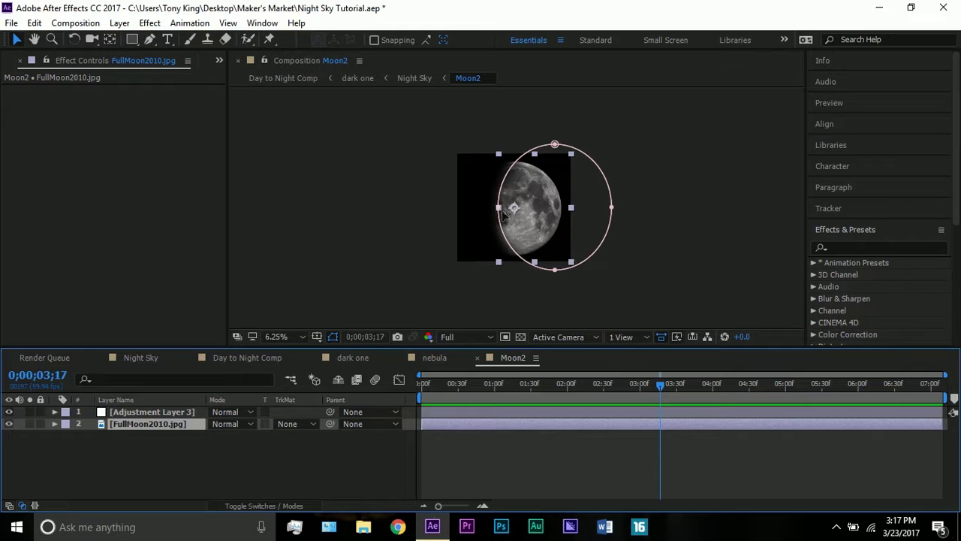
{"action": "left_click_drag", "start_coordinate": [498, 207], "coordinate": [443, 201]}
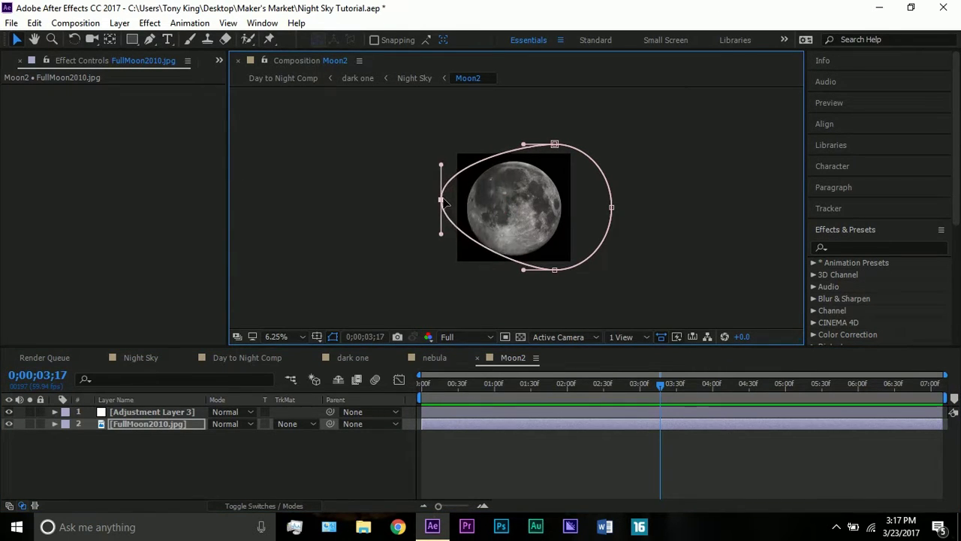
{"action": "key", "text": "ctrl+z"}
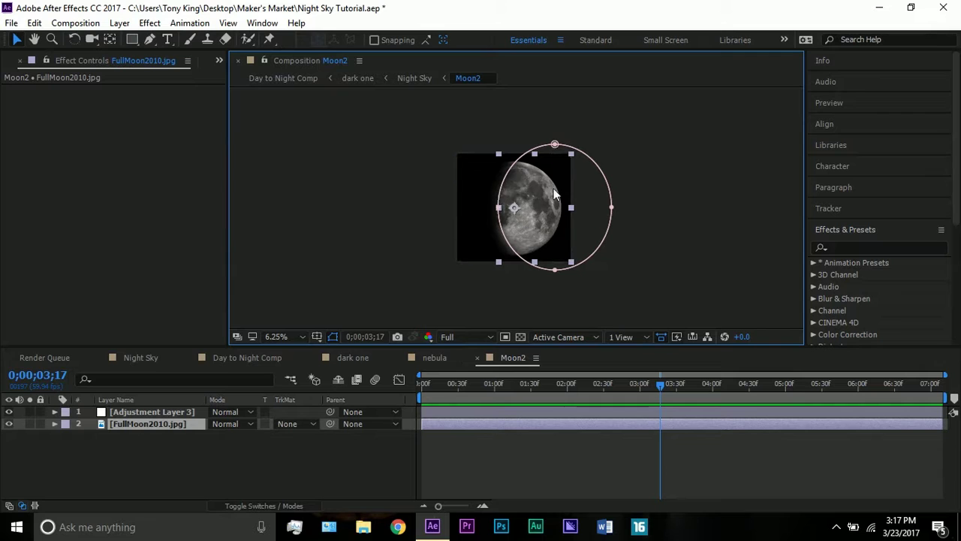
Inspect the path, feather, opacity and expansion settings of Mask 1 on the FullMoon2010.jpg layer.
{"action": "key", "text": "m"}
{"action": "left_click", "coordinate": [80, 435]}
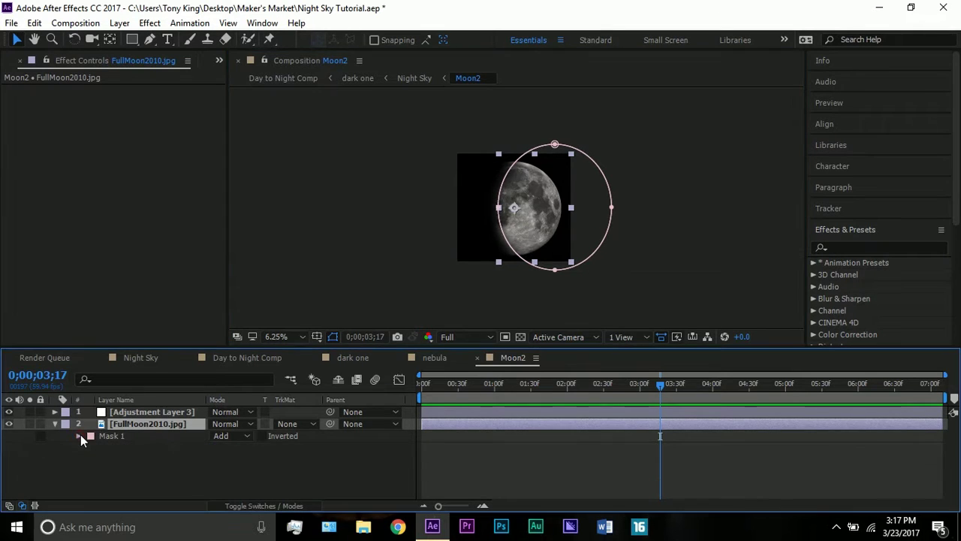
{"action": "left_click", "coordinate": [80, 435]}
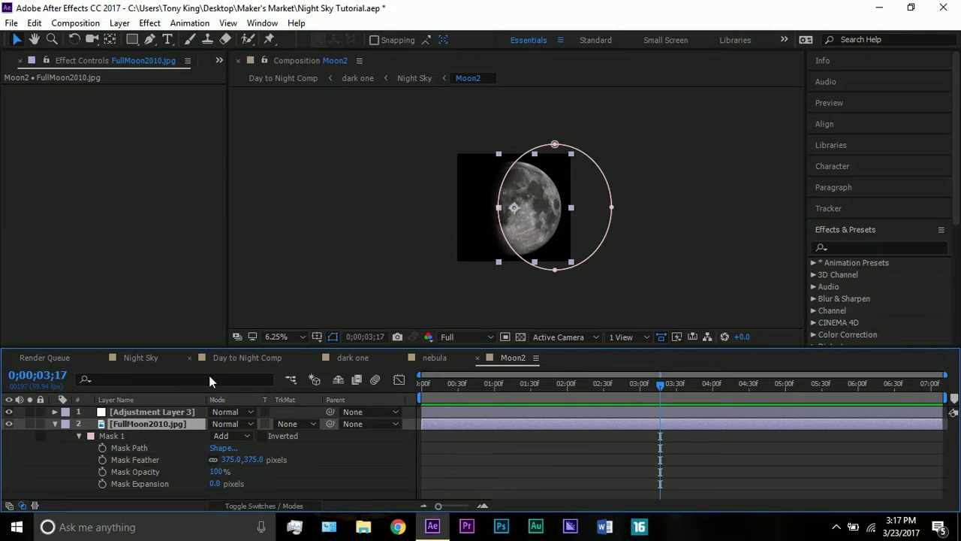
{"action": "left_click", "coordinate": [344, 298]}
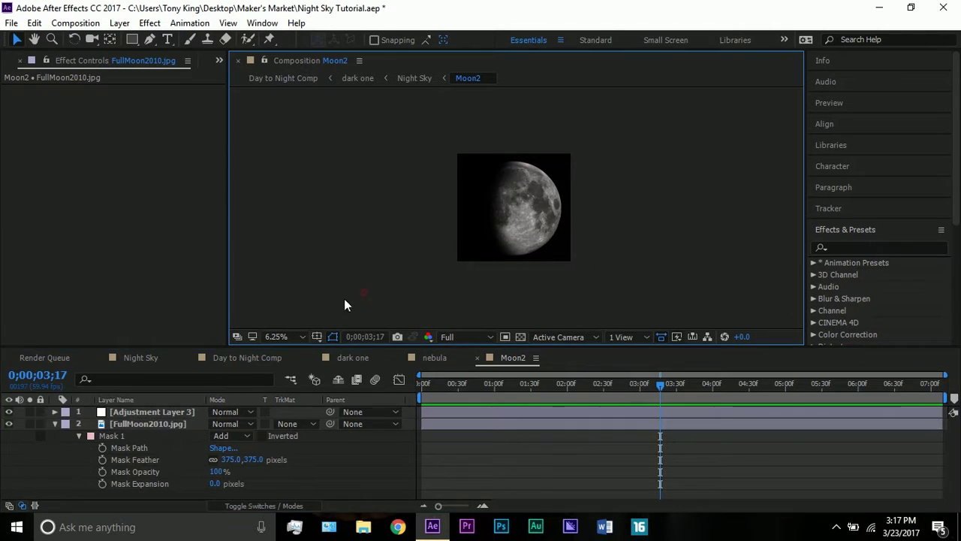
{"action": "left_click", "coordinate": [54, 424]}
Delete Adjustment Layer 3 from the Moon2 composition and return to Night Sky.
{"action": "left_click", "coordinate": [146, 410]}
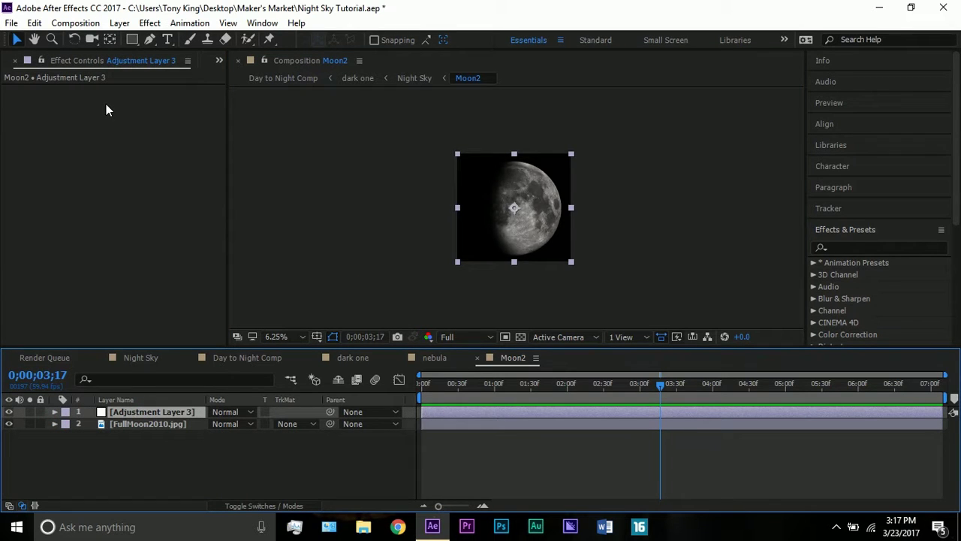
{"action": "key", "text": "Delete"}
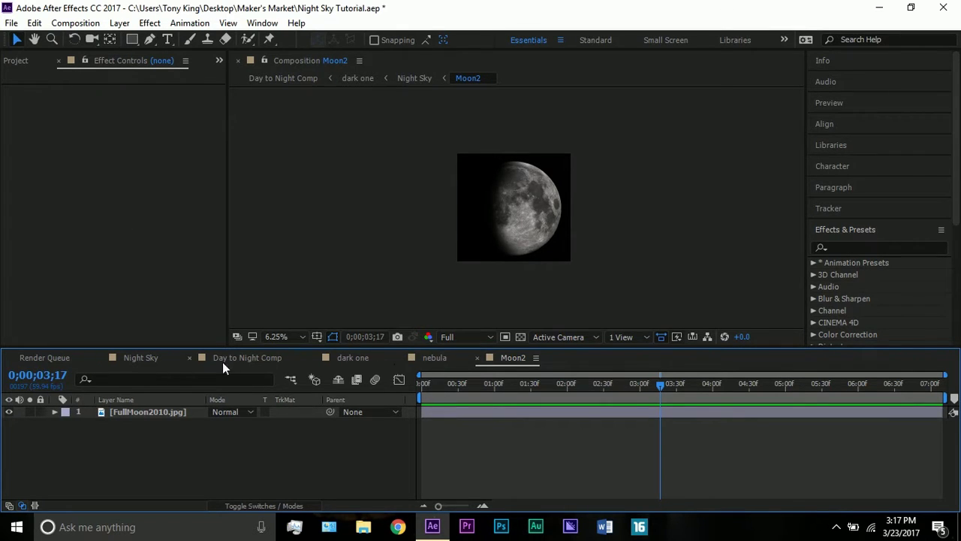
{"action": "left_click", "coordinate": [139, 358]}
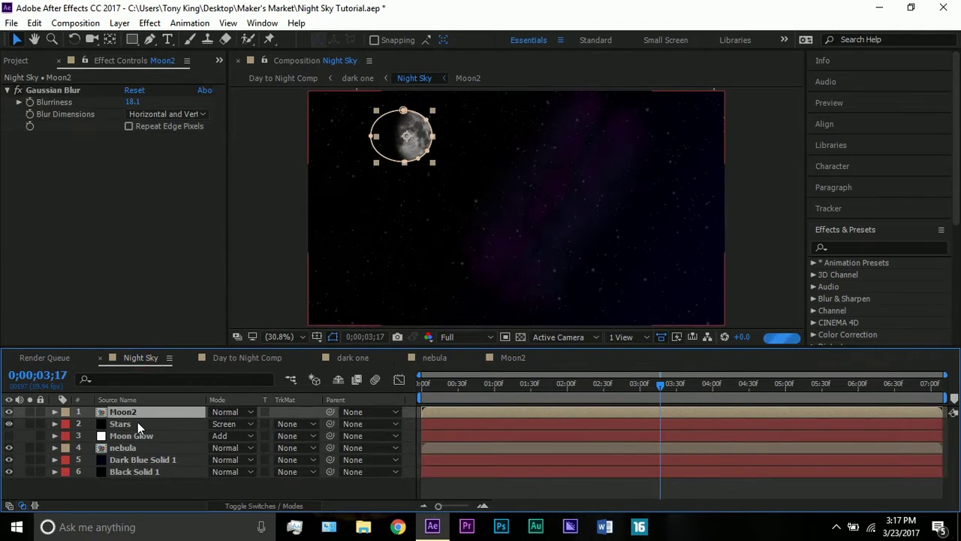
{"action": "left_click", "coordinate": [240, 260]}
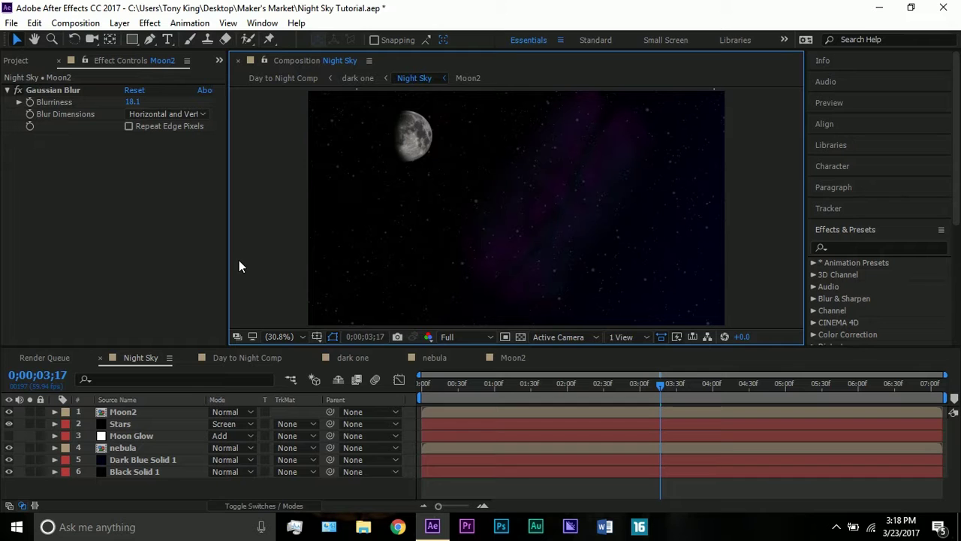
Review the Moon Glow layer's Saber effect settings and compare its blending mode with the Stars layer's.
{"action": "left_click", "coordinate": [61, 457]}
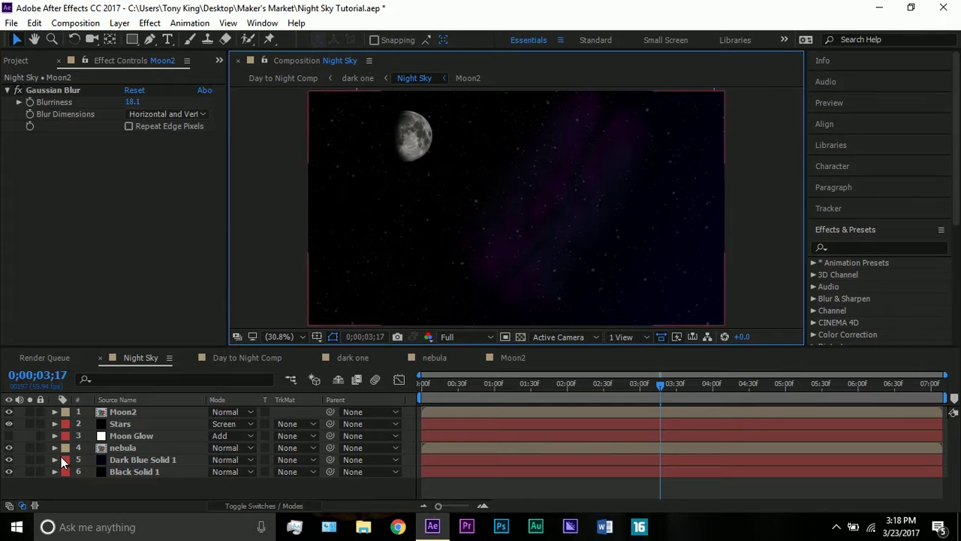
{"action": "left_click", "coordinate": [136, 436]}
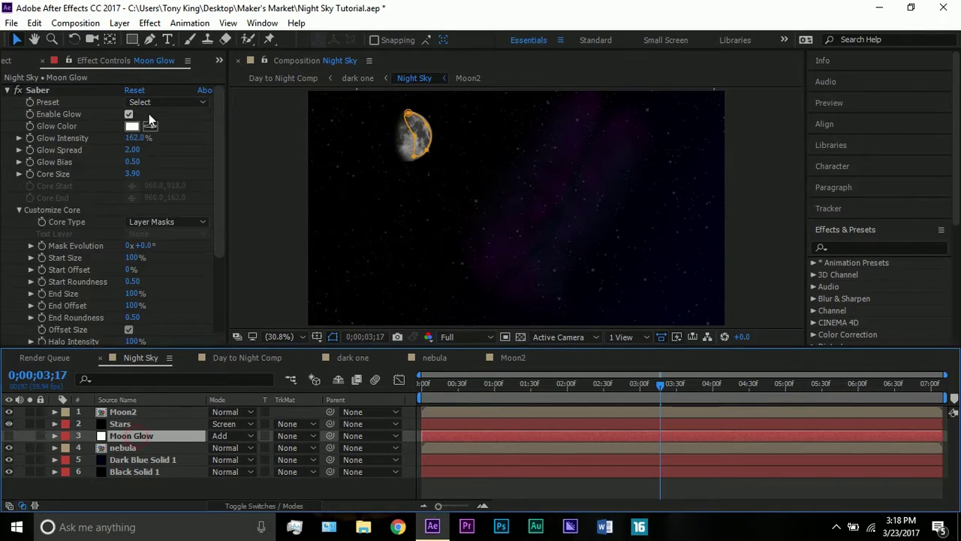
{"action": "left_click_drag", "start_coordinate": [221, 130], "coordinate": [202, 281]}
{"action": "scroll", "coordinate": [198, 202], "scroll_direction": "up", "scroll_amount": 5}
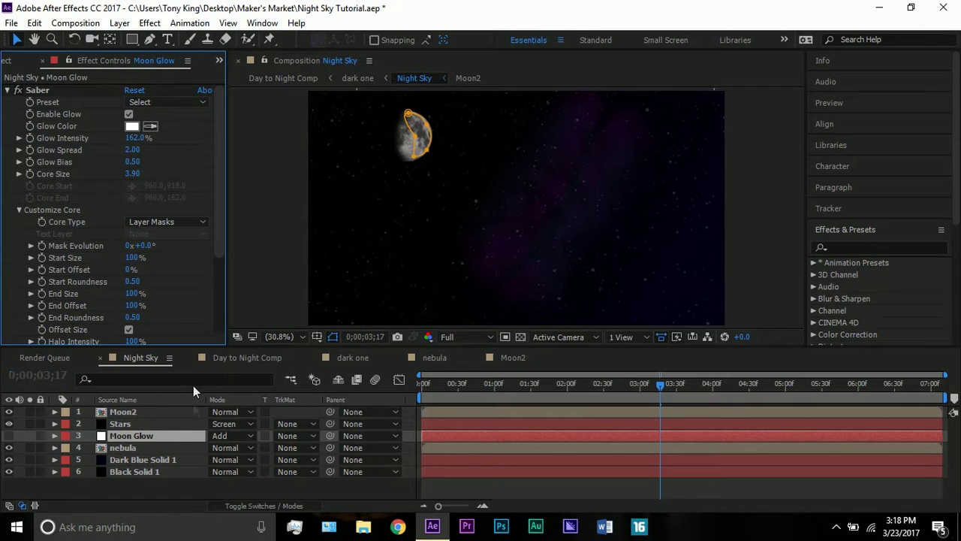
{"action": "left_click", "coordinate": [140, 425]}
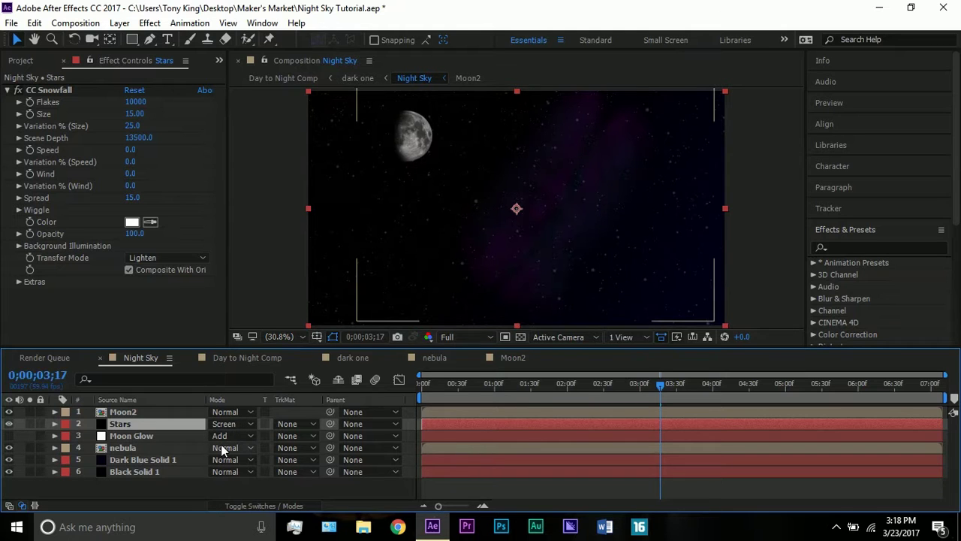
{"action": "left_click", "coordinate": [176, 437]}
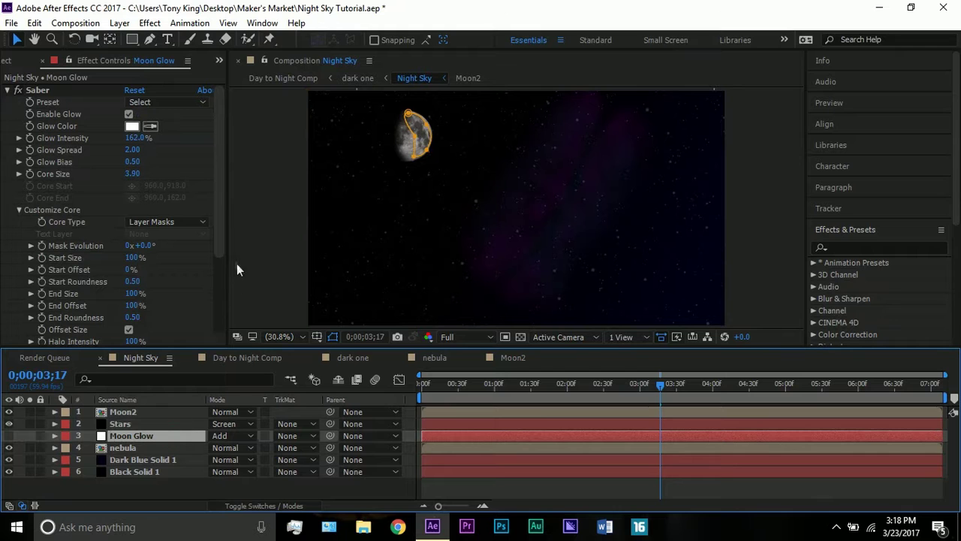
Examine the Moon Glow mask outline around the moon up close, ending with the whole composition fitted in view.
{"action": "key", "text": "slash"}
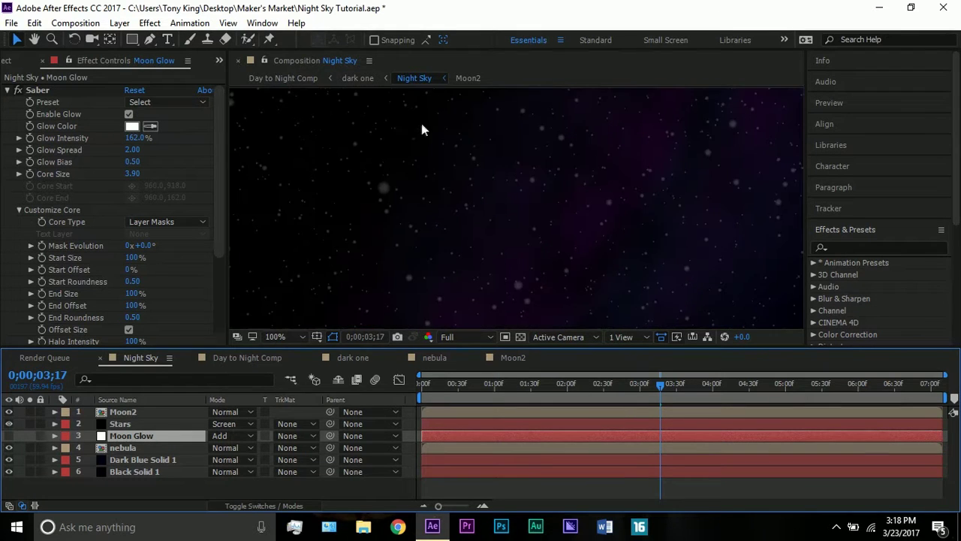
{"action": "key", "text": "comma"}
{"action": "key", "text": "comma"}
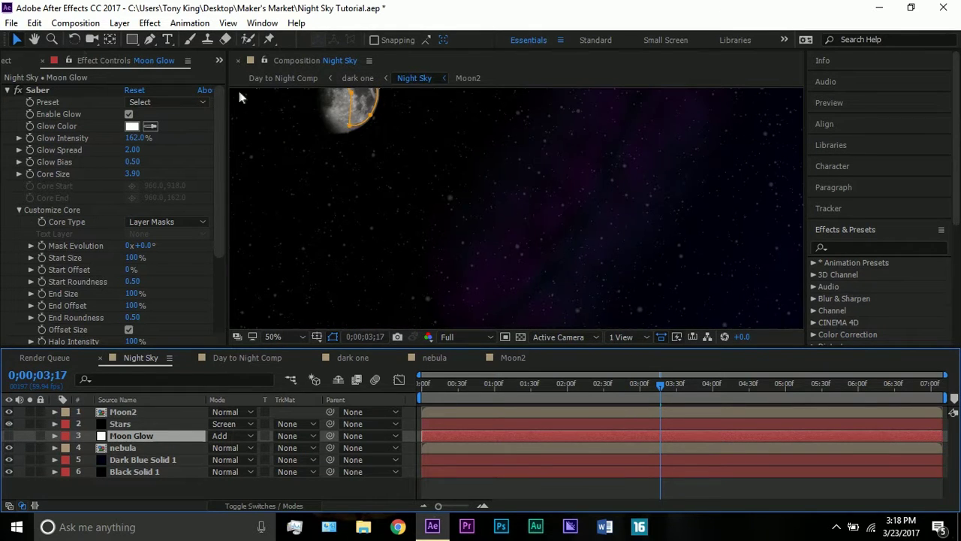
{"action": "left_click", "coordinate": [34, 39]}
{"action": "left_click_drag", "start_coordinate": [297, 131], "coordinate": [434, 199]}
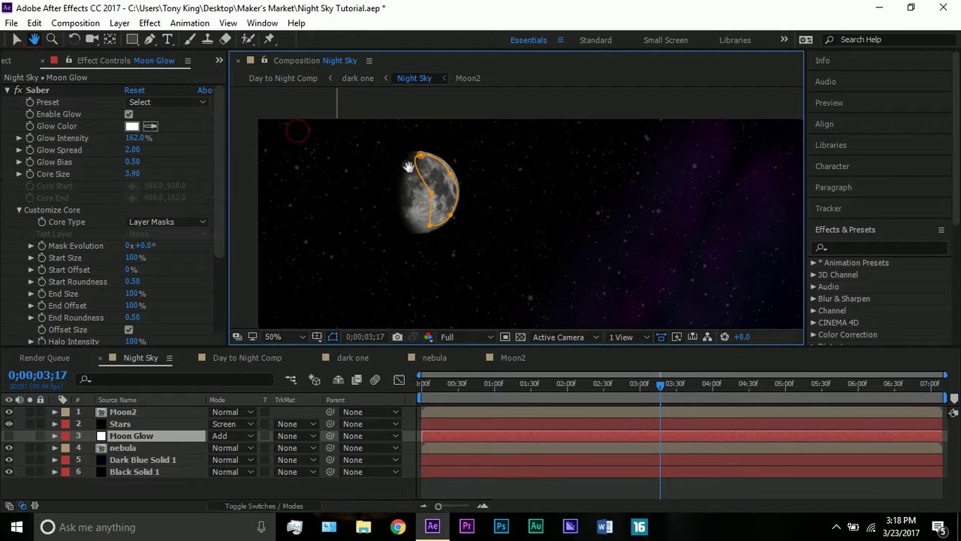
{"action": "left_click", "coordinate": [17, 41]}
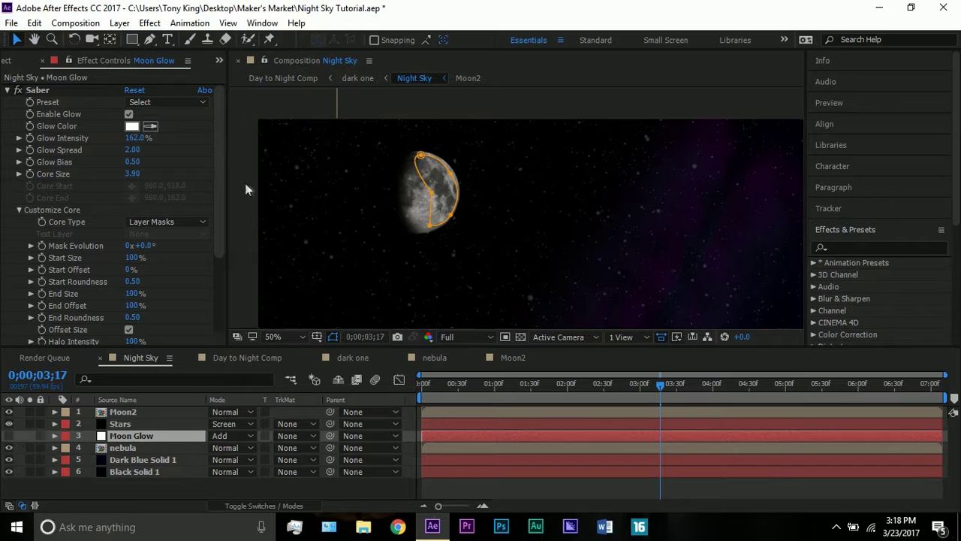
{"action": "left_click_drag", "start_coordinate": [135, 138], "coordinate": [139, 143]}
{"action": "key", "text": "comma"}
{"action": "left_click", "coordinate": [283, 341]}
{"action": "left_click", "coordinate": [314, 97]}
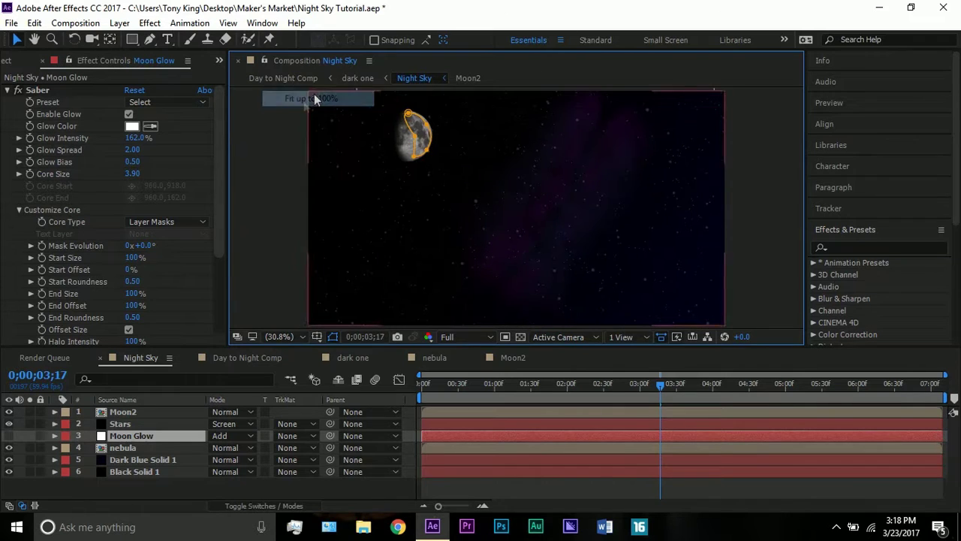
Turn on the Moon Glow layer, toggling its visibility to compare the moon with and without glow, and keep nebula visible.
{"action": "left_click", "coordinate": [263, 193]}
{"action": "left_click", "coordinate": [9, 436]}
{"action": "left_click", "coordinate": [9, 447]}
{"action": "left_click", "coordinate": [9, 435]}
{"action": "left_click", "coordinate": [9, 448]}
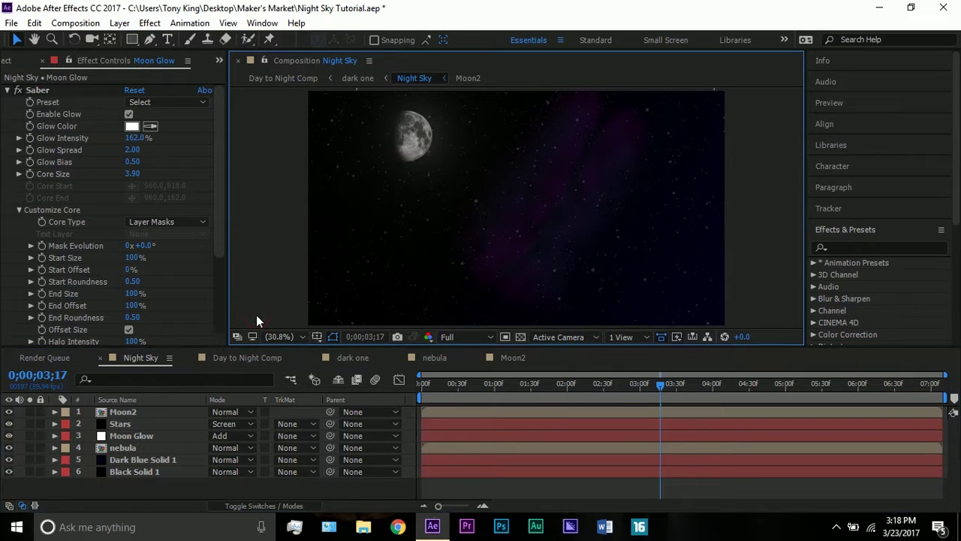
{"action": "left_click", "coordinate": [9, 436]}
{"action": "left_click", "coordinate": [9, 435]}
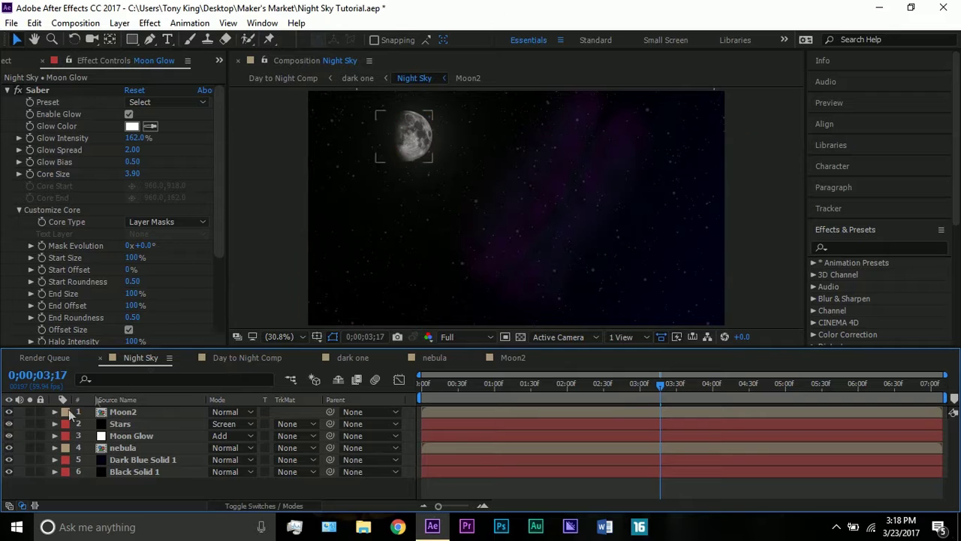
Compare Day to Night Comp with Night Sky's Moon2 and Moon Glow layers both hidden, with Moon2 alone shown, and with both shown.
{"action": "left_click", "coordinate": [243, 302]}
{"action": "left_click", "coordinate": [257, 359]}
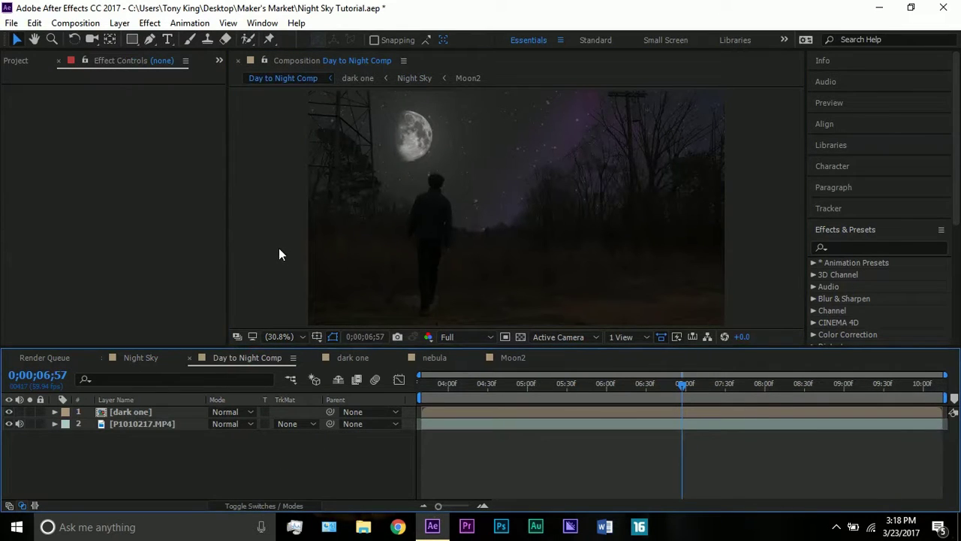
{"action": "left_click", "coordinate": [139, 358]}
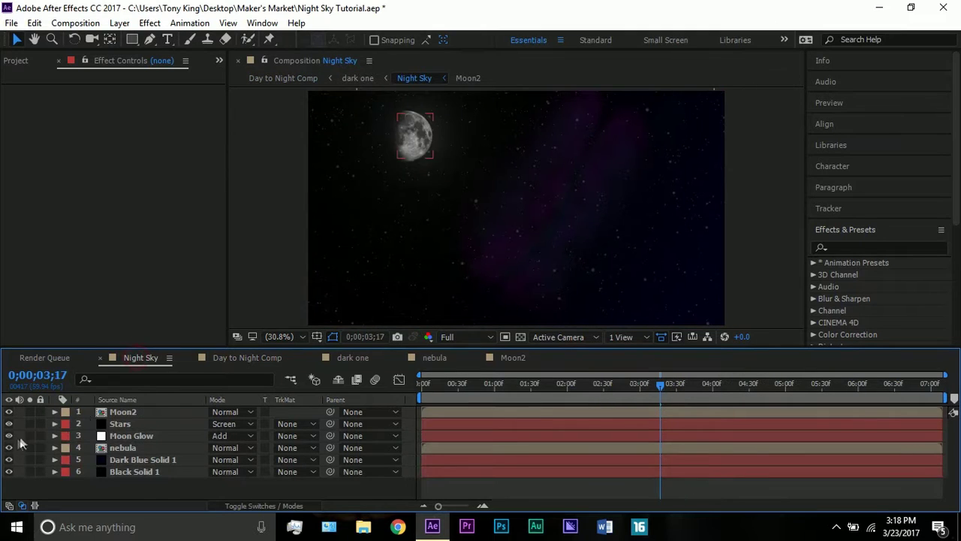
{"action": "left_click", "coordinate": [9, 412]}
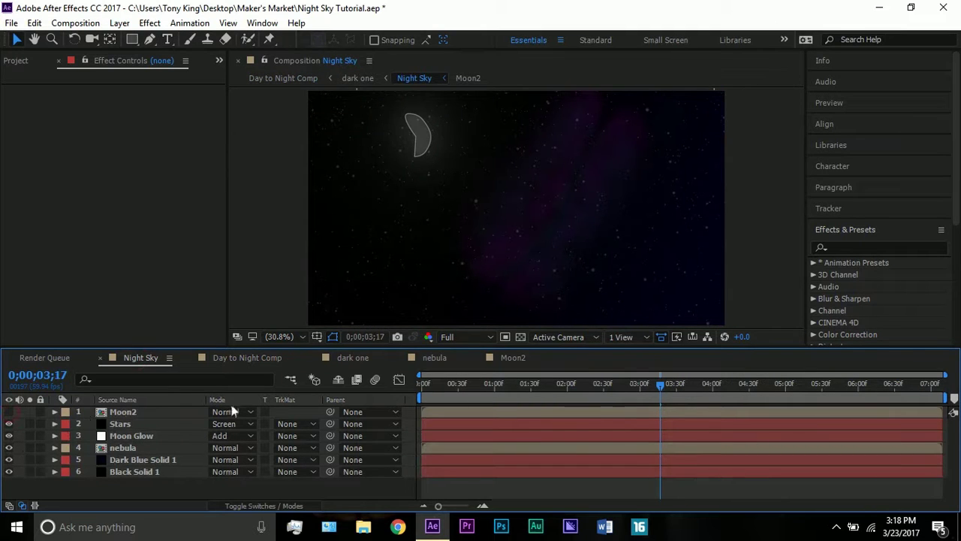
{"action": "left_click", "coordinate": [9, 436]}
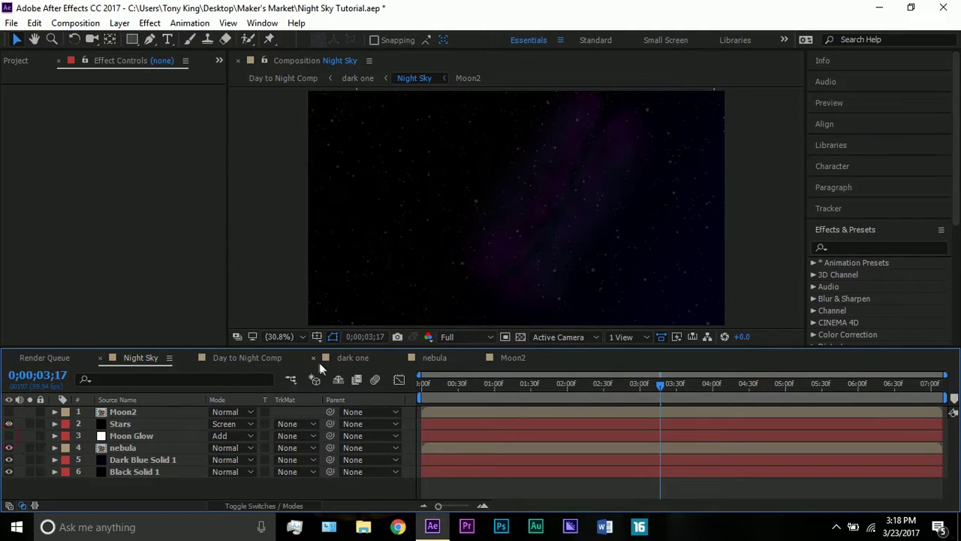
{"action": "left_click", "coordinate": [260, 359]}
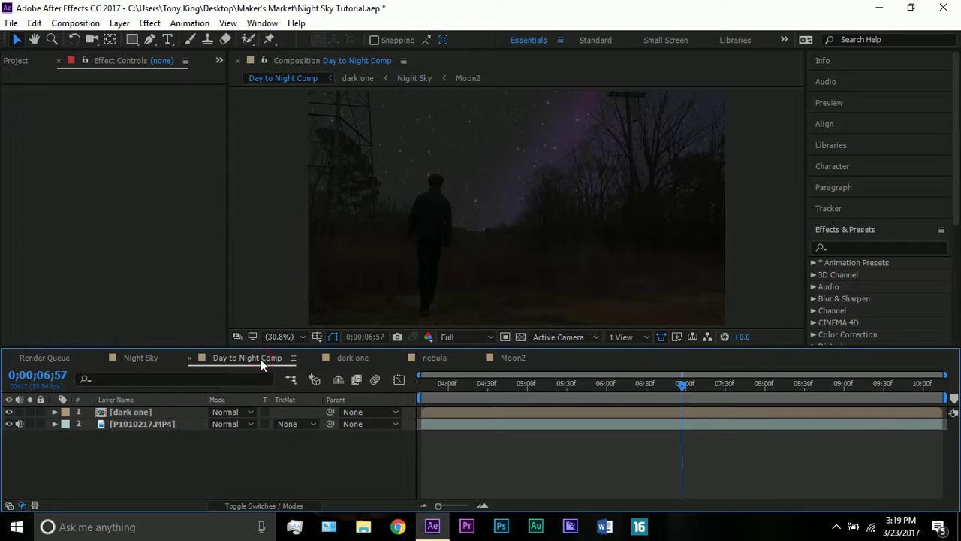
{"action": "left_click", "coordinate": [140, 358]}
{"action": "left_click", "coordinate": [9, 411]}
{"action": "left_click", "coordinate": [252, 360]}
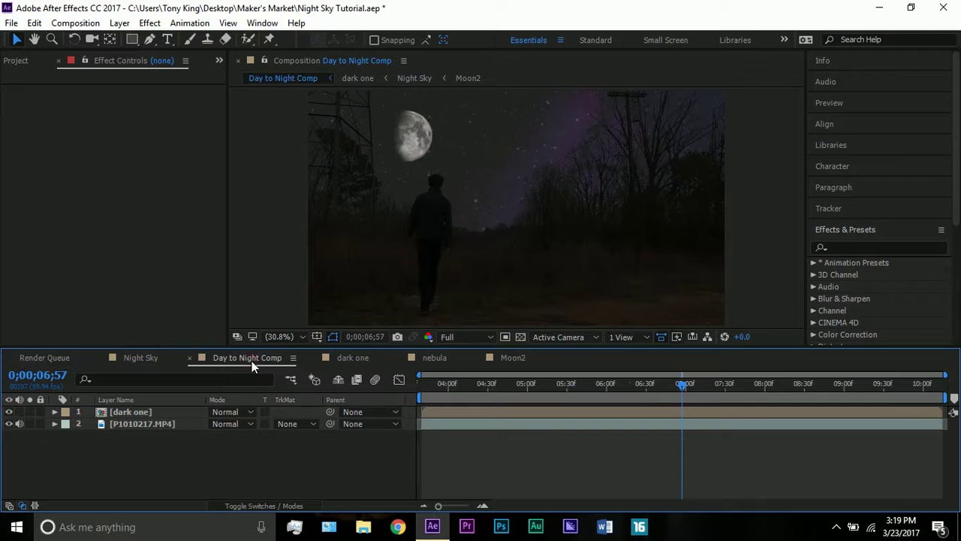
{"action": "left_click", "coordinate": [140, 358]}
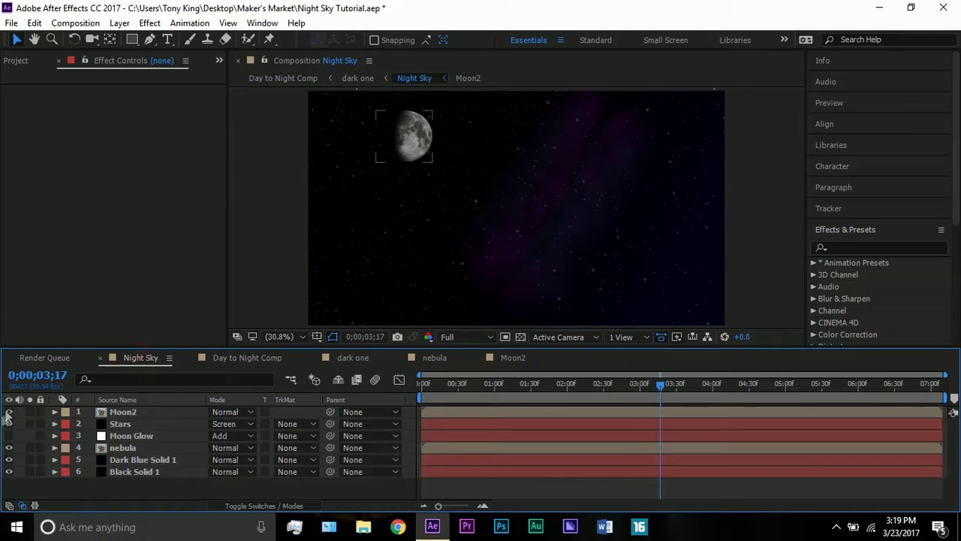
{"action": "left_click", "coordinate": [270, 361]}
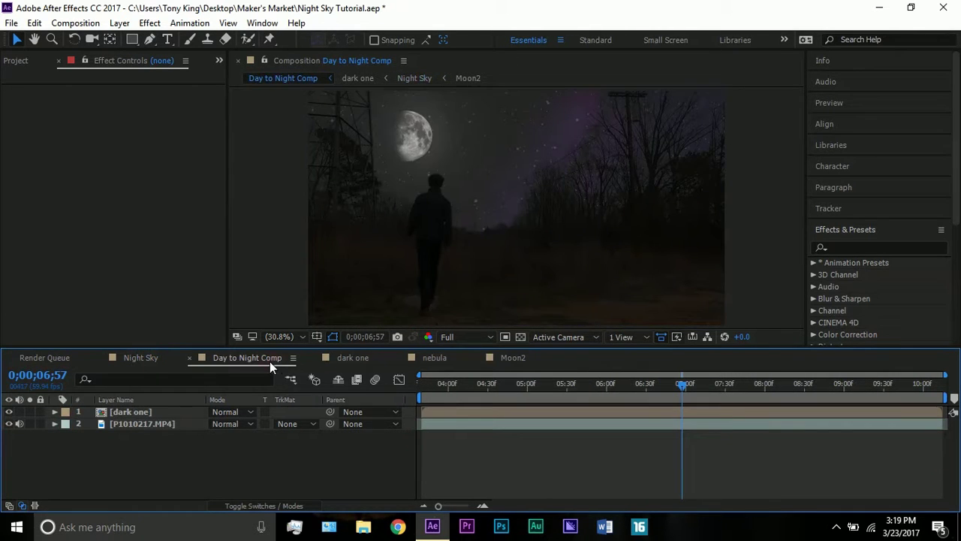
Set the opacity of the dark one layer to 90% in Day to Night Comp.
{"action": "left_click_drag", "start_coordinate": [143, 411], "coordinate": [145, 410]}
{"action": "key", "text": "t"}
{"action": "left_click", "coordinate": [215, 423]}
{"action": "type", "text": "80"}
{"action": "key", "text": "Return"}
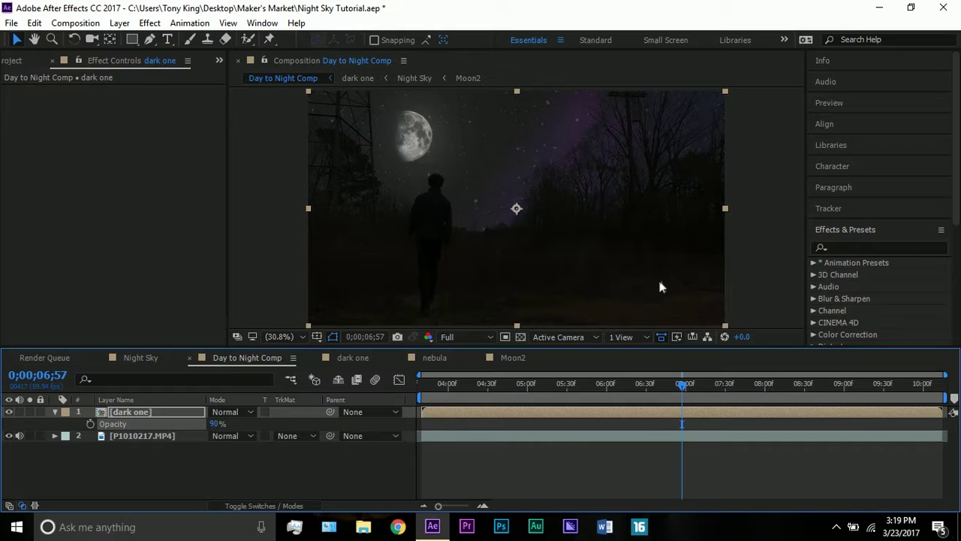
{"action": "left_click", "coordinate": [732, 280]}
Examine the RGB curve in the Curves effect on the P1010217.MP4 footage layer, ending with the effect's settings collapsed.
{"action": "left_click", "coordinate": [146, 435]}
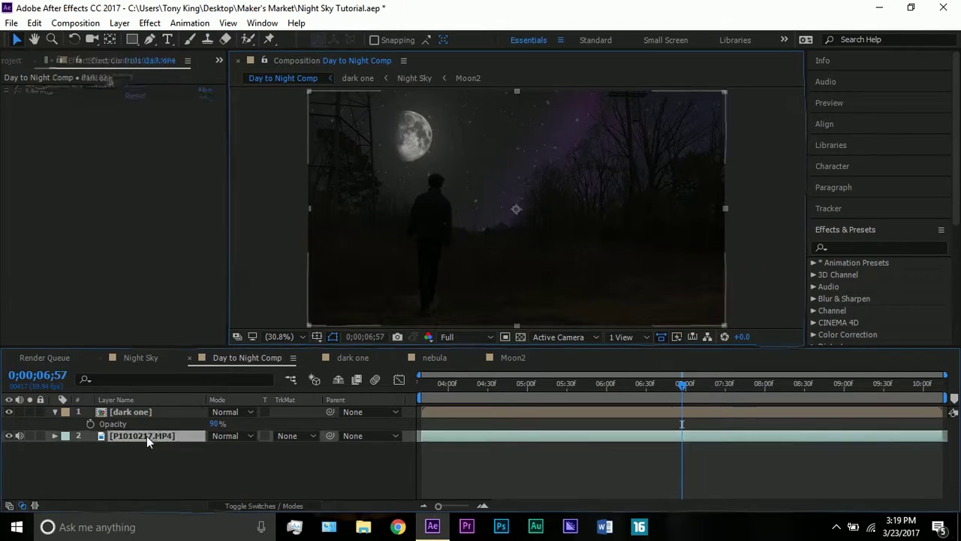
{"action": "left_click", "coordinate": [6, 104]}
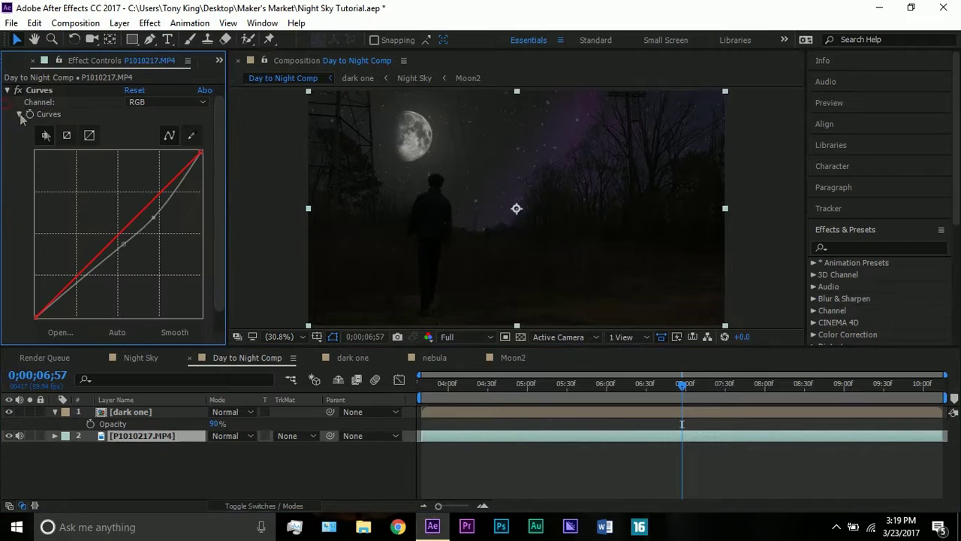
{"action": "left_click_drag", "start_coordinate": [154, 209], "coordinate": [240, 235]}
{"action": "left_click", "coordinate": [248, 225]}
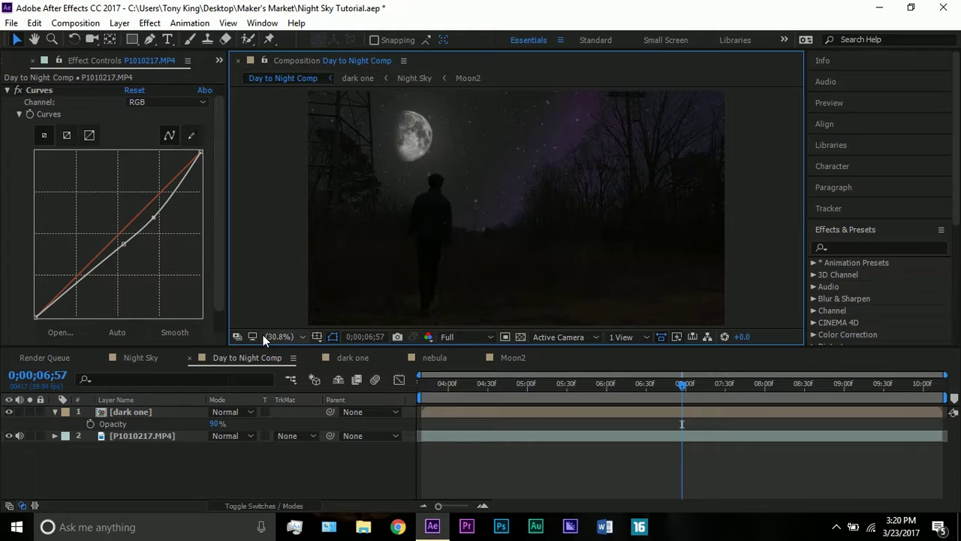
{"action": "left_click", "coordinate": [8, 90]}
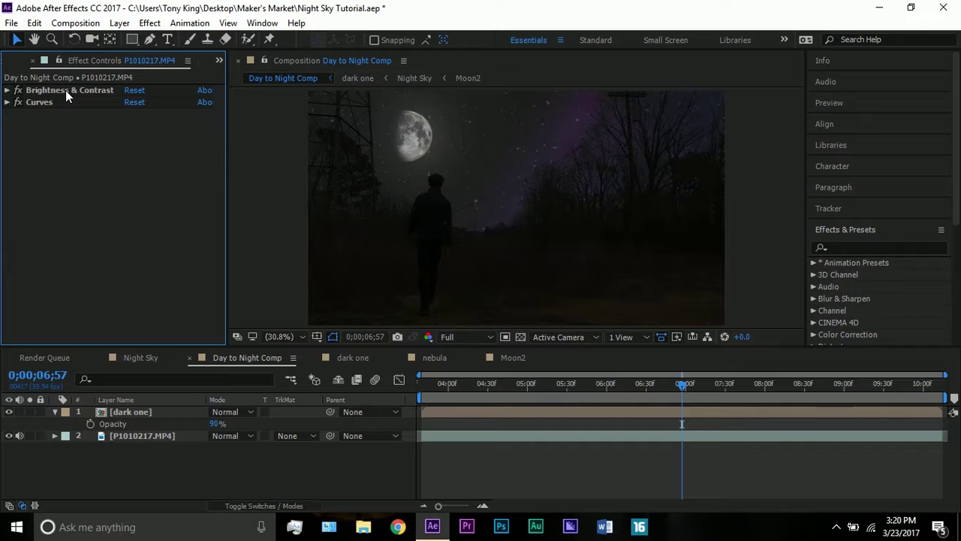
{"action": "left_click", "coordinate": [322, 137]}
{"action": "left_click", "coordinate": [289, 137]}
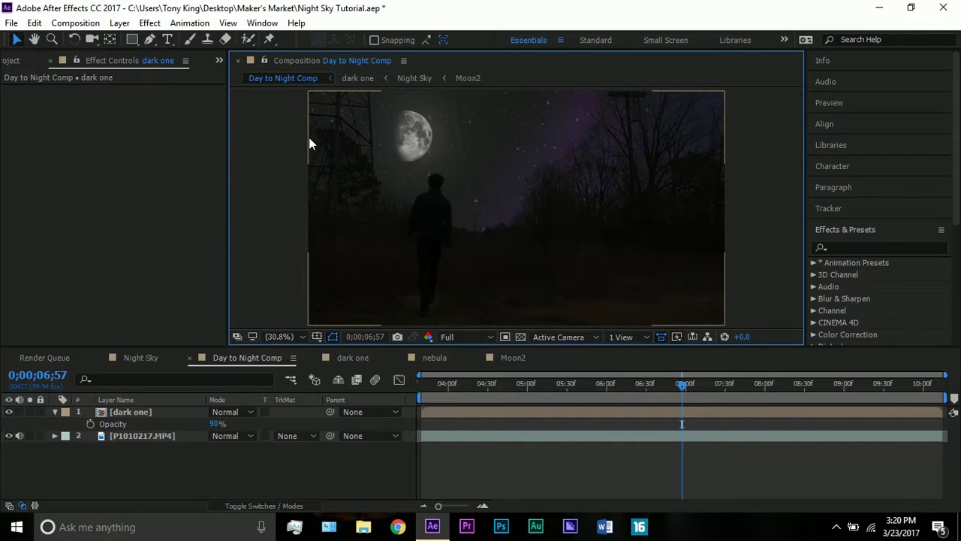
{"action": "left_click", "coordinate": [311, 143]}
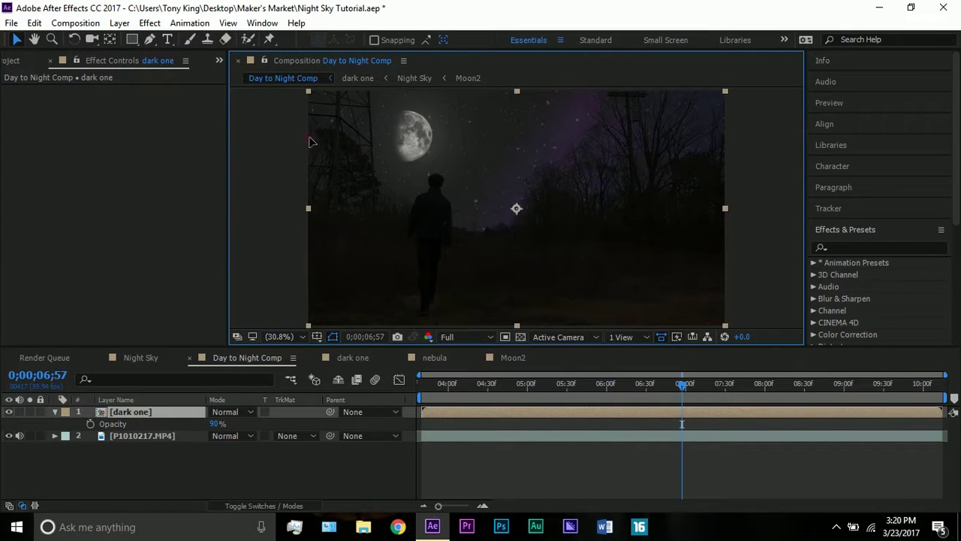
{"action": "left_click", "coordinate": [275, 140]}
{"action": "left_click", "coordinate": [276, 138]}
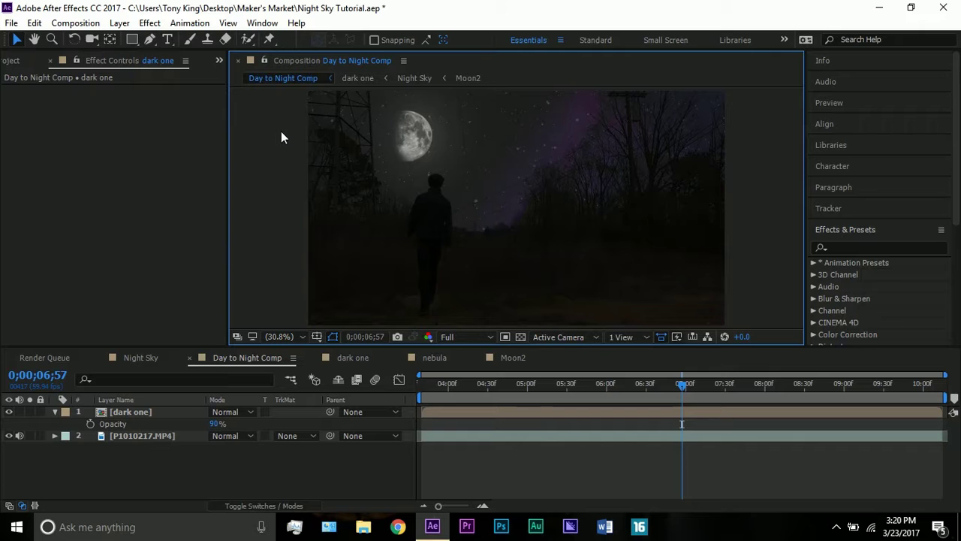
{"action": "left_click", "coordinate": [350, 130]}
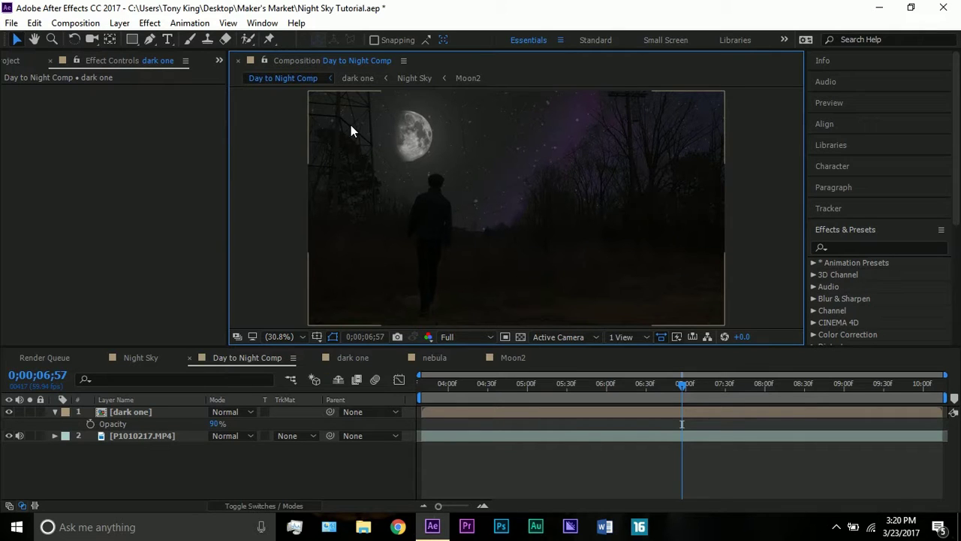
{"action": "left_click", "coordinate": [244, 252]}
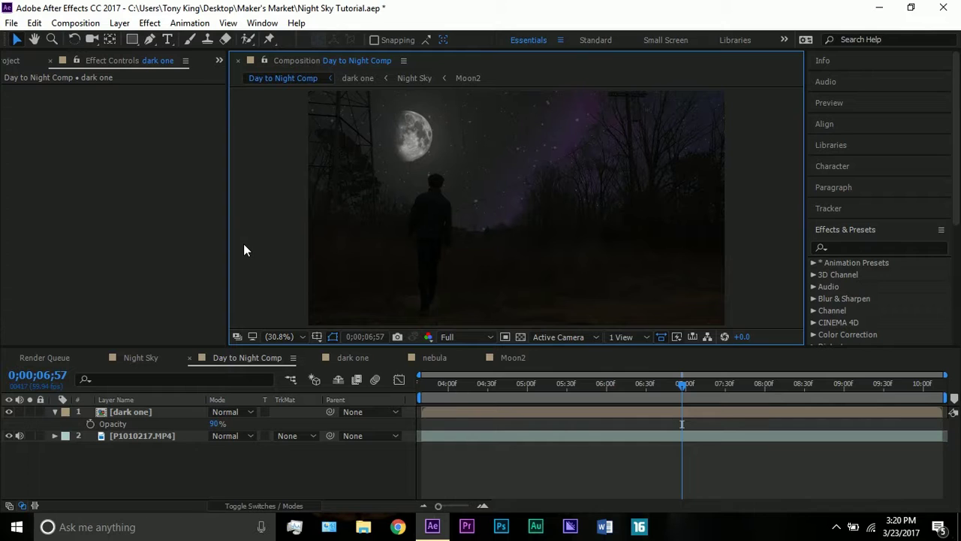